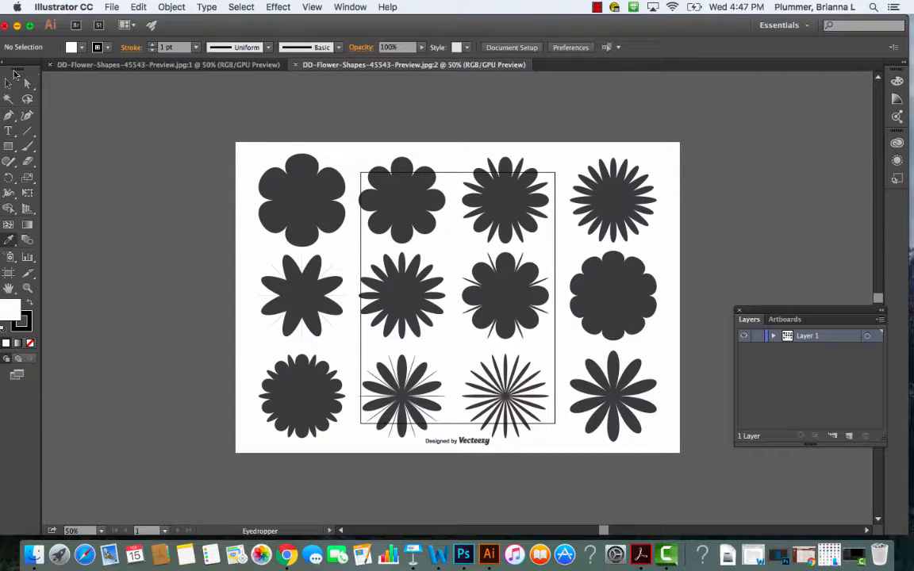
- Scale the flower shapes image down to about the artboard's width and position it near the artboard's upper edge
click(8, 83)
click(346, 189)
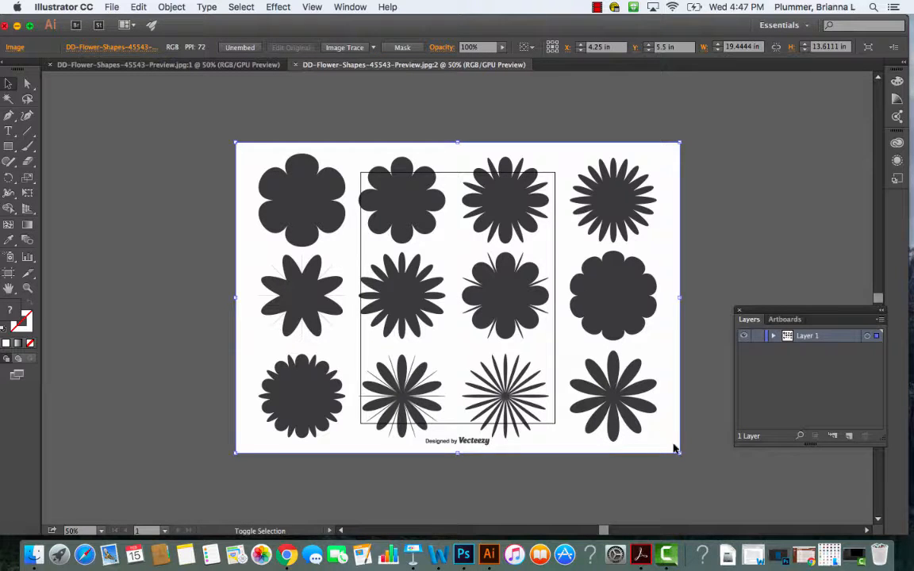
drag(679, 453, 461, 308)
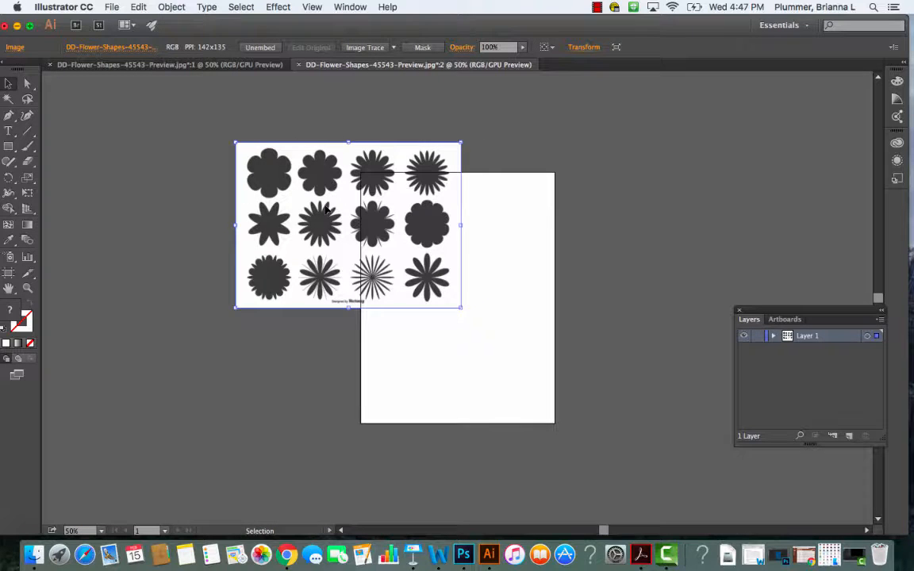
drag(332, 197, 430, 238)
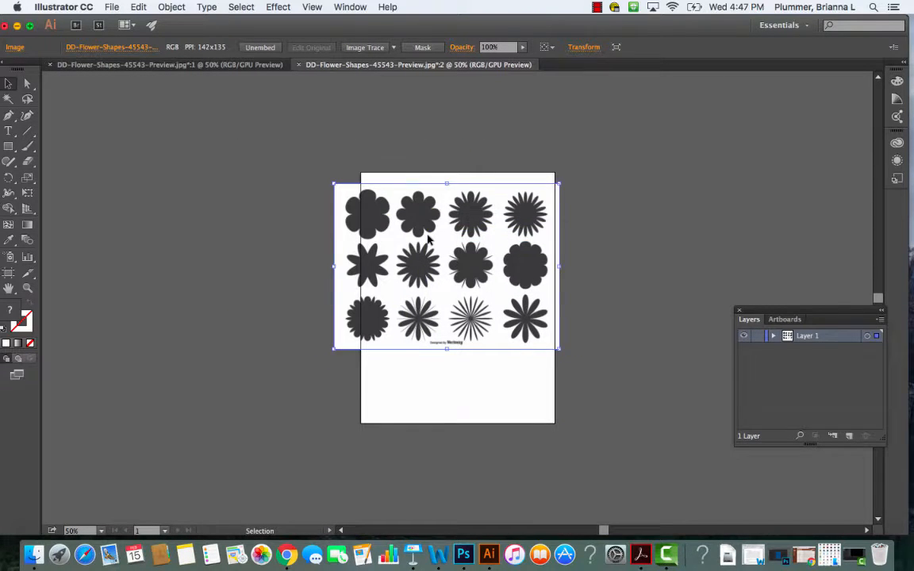
drag(559, 345, 529, 325)
drag(426, 236, 449, 230)
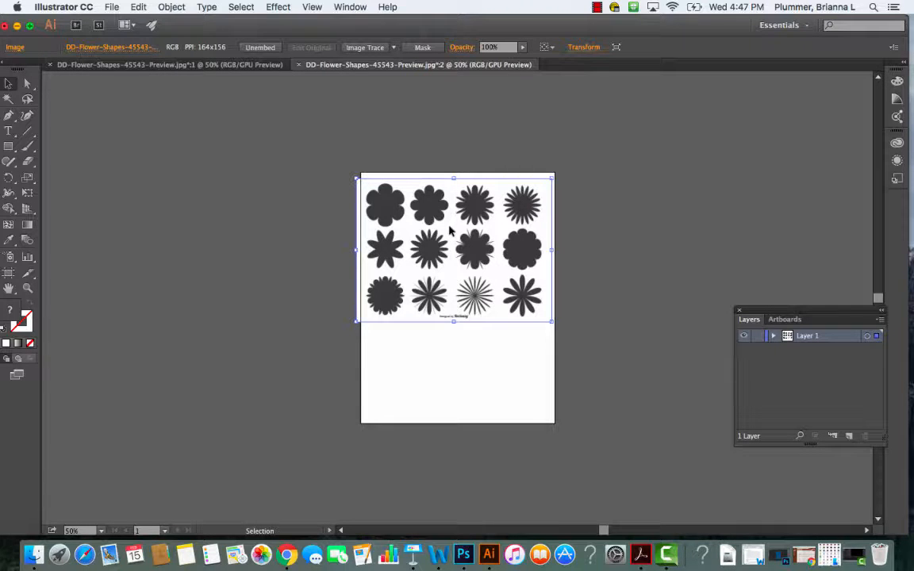
key(Right)
key(Right)
key(Right)
key(Right)
key(Right)
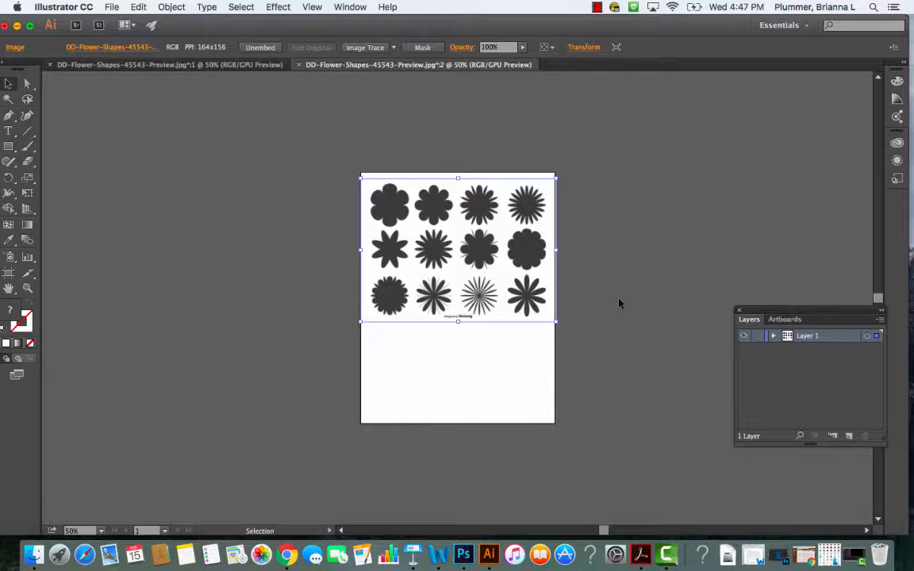
- Convert the flower image to vector paths with Image Trace Make and Expand, and deselect the result
key(super+equal)
key(super+equal)
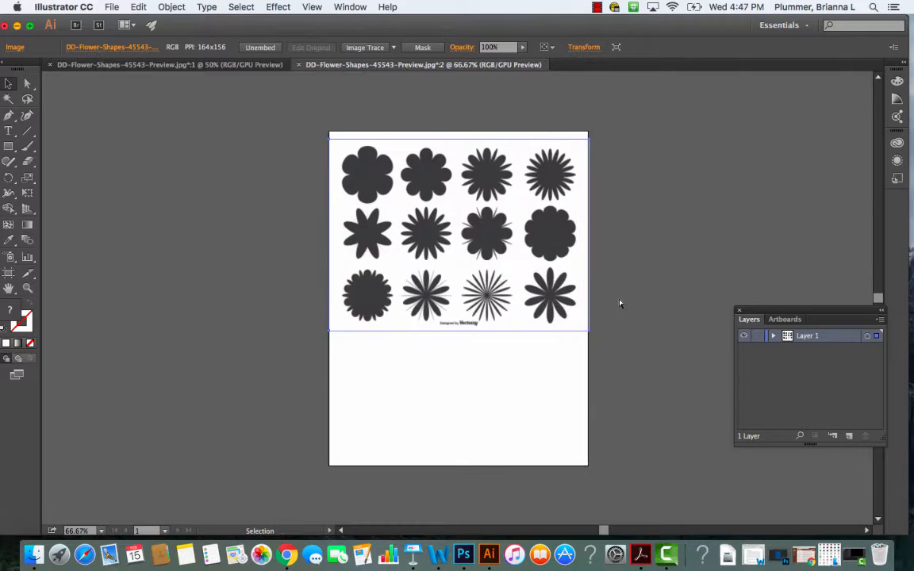
scroll(720, 212, up, 2)
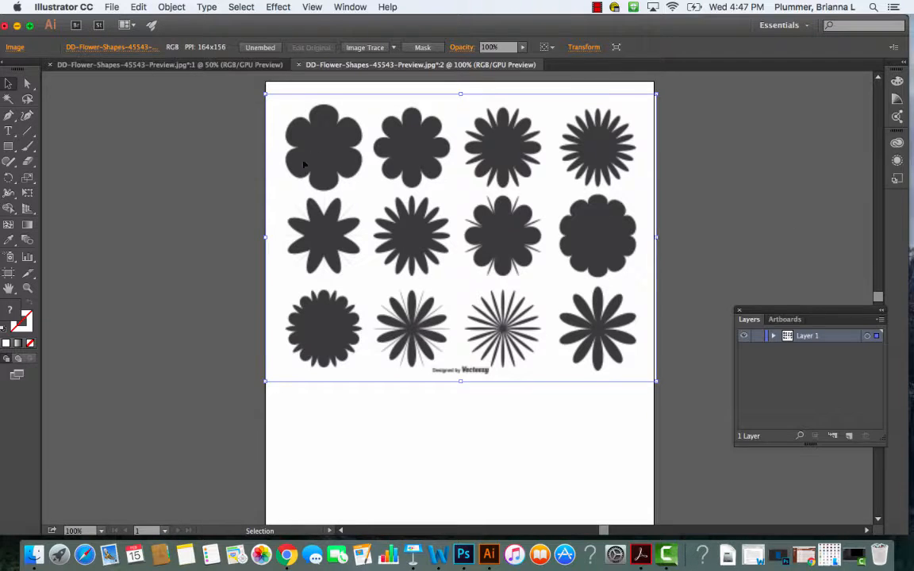
click(173, 7)
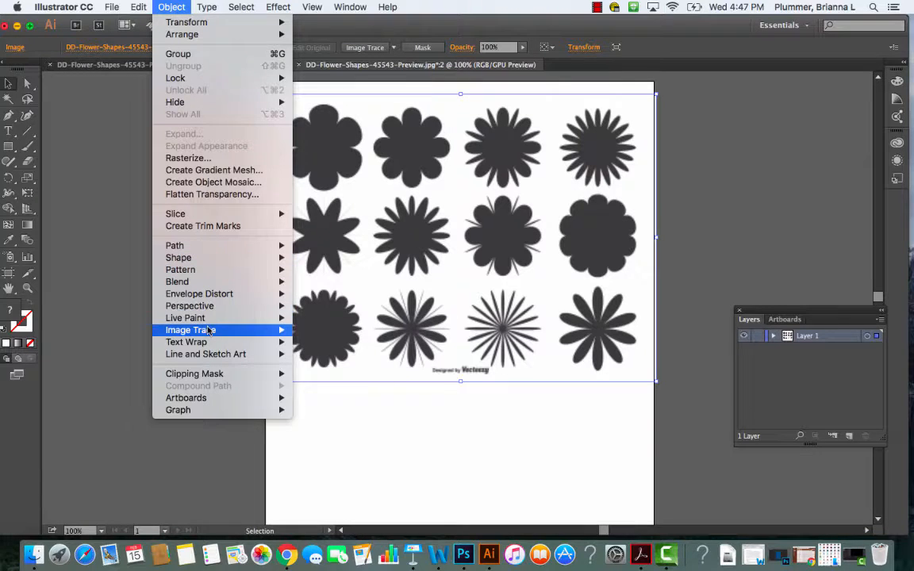
mouse_move(210, 330)
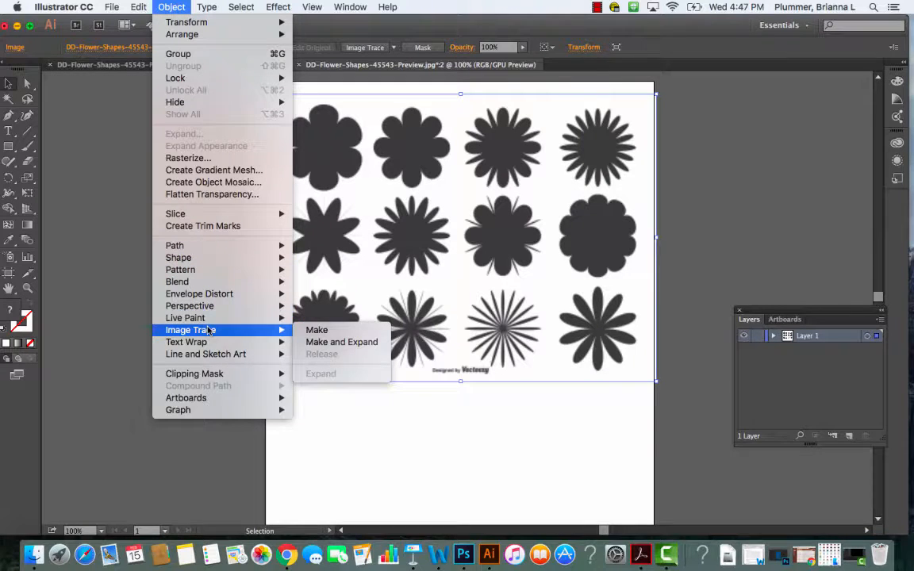
click(319, 342)
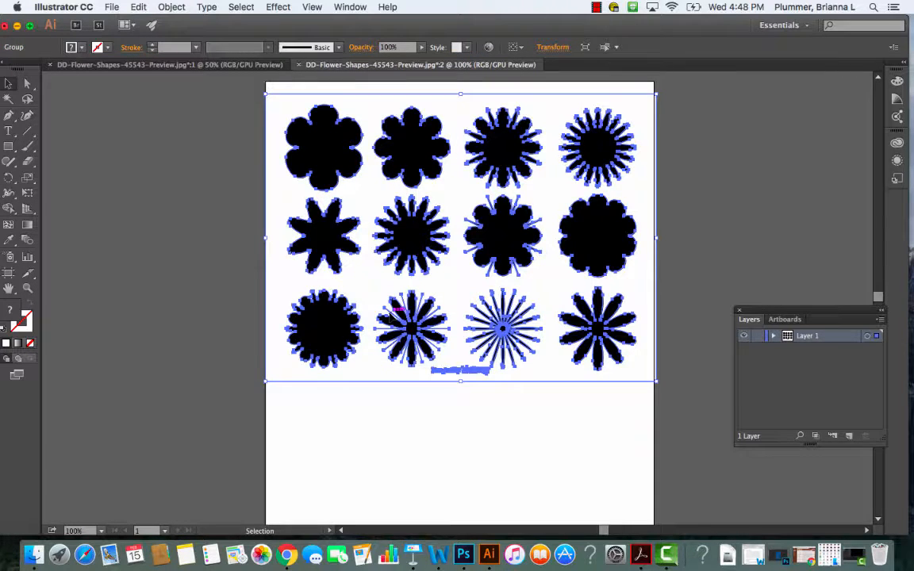
click(725, 229)
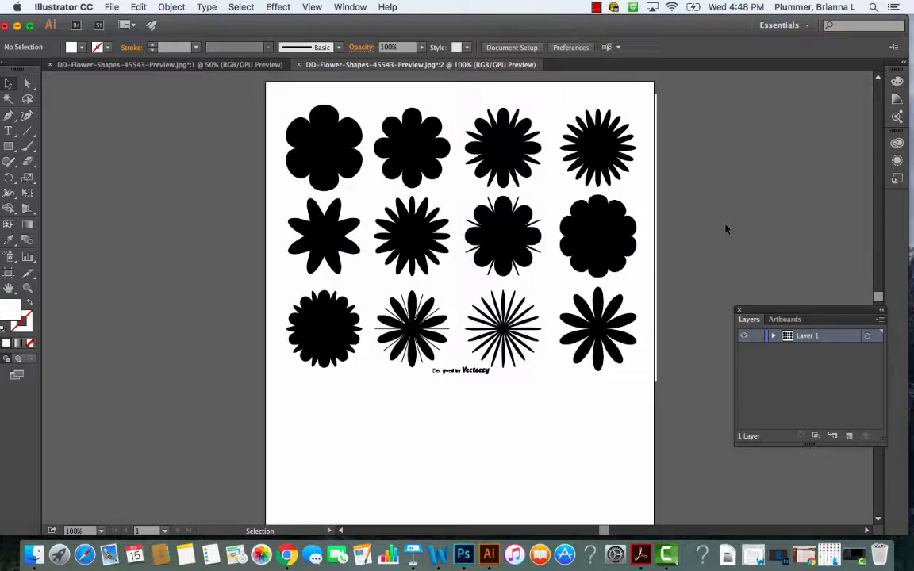
- Select only the eight-petal flower path at the start of the second row and display the document's swatches beside the artboard
click(27, 83)
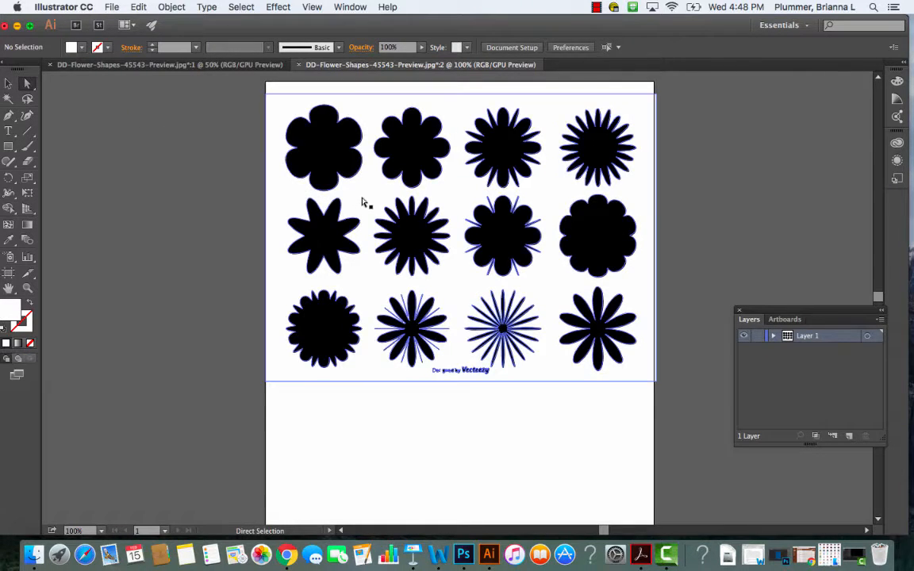
click(328, 226)
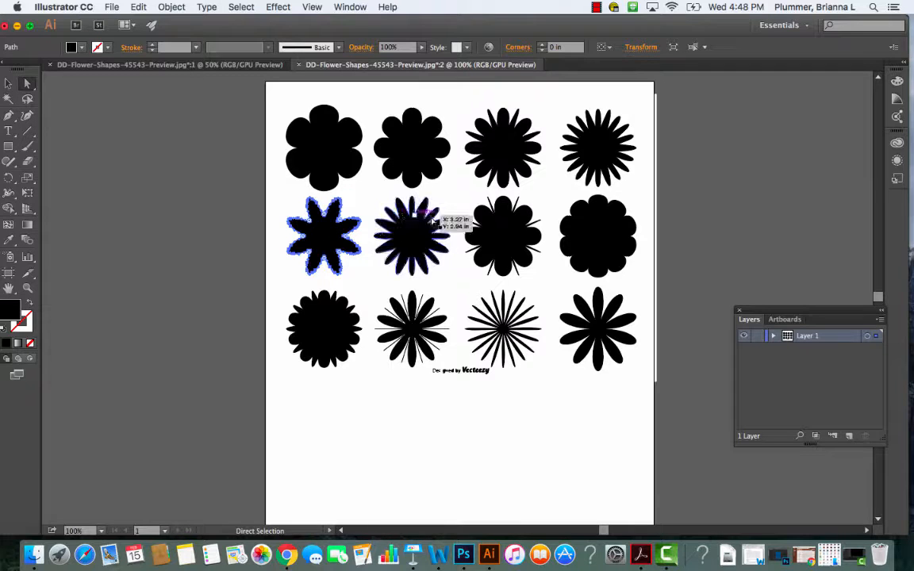
click(342, 8)
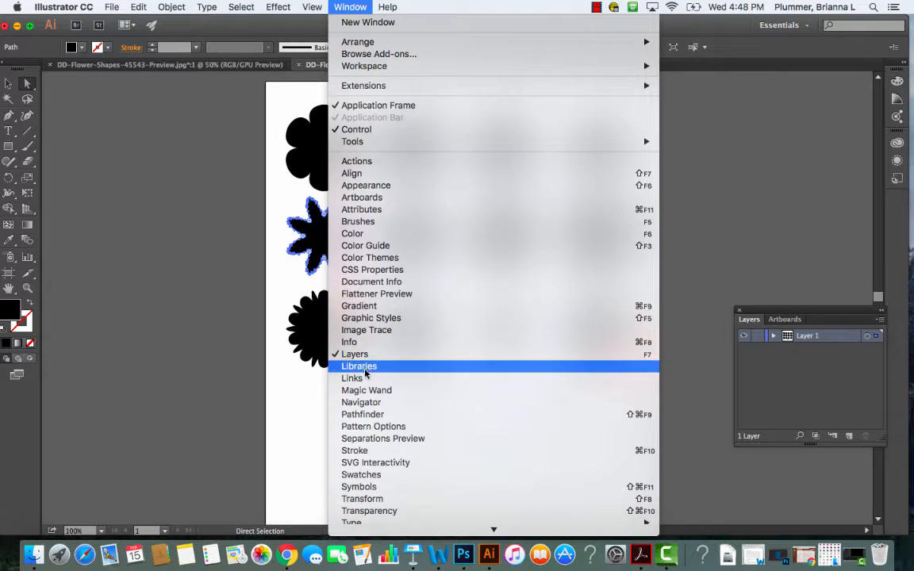
click(369, 475)
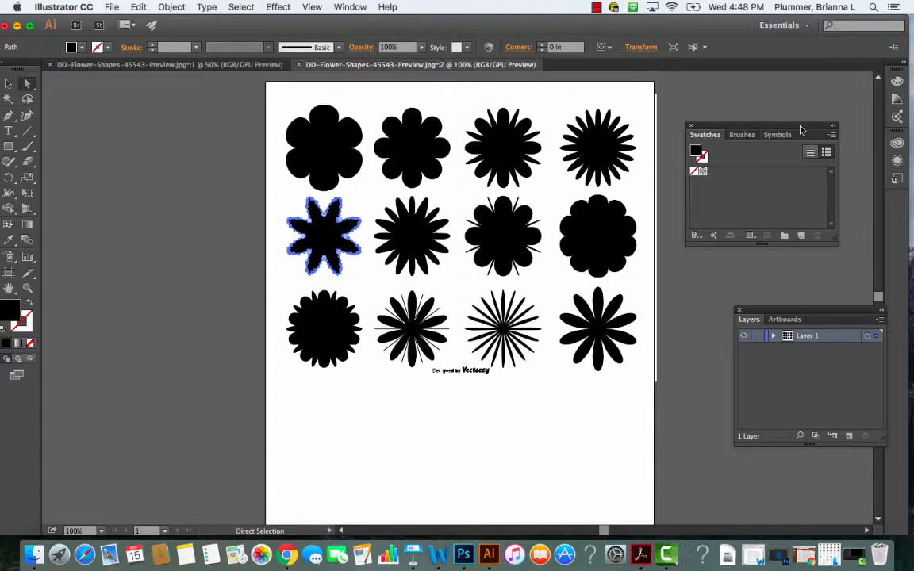
drag(800, 128, 823, 101)
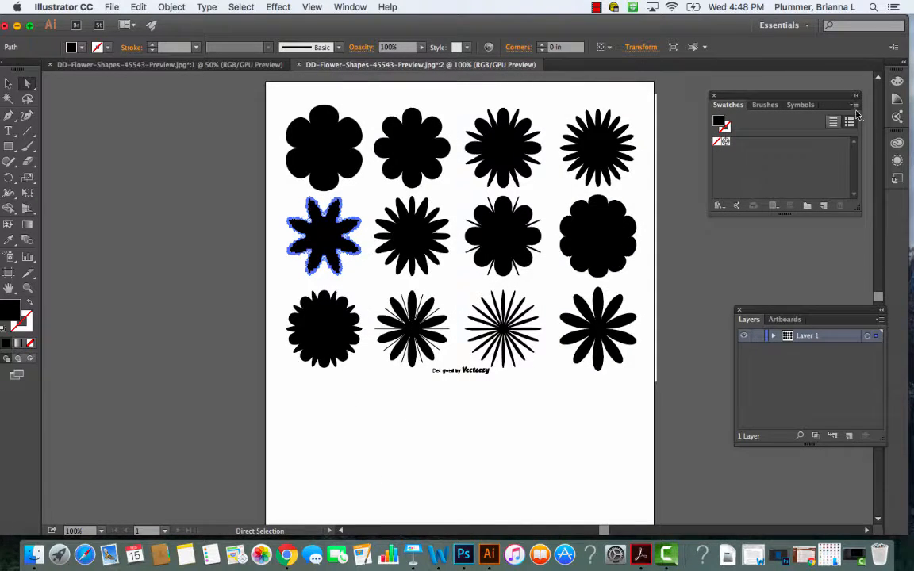
- Load the user-defined swatch library FTT 304 Madison & Me Color Palette and arrange it clear of the swatches and layers
click(854, 105)
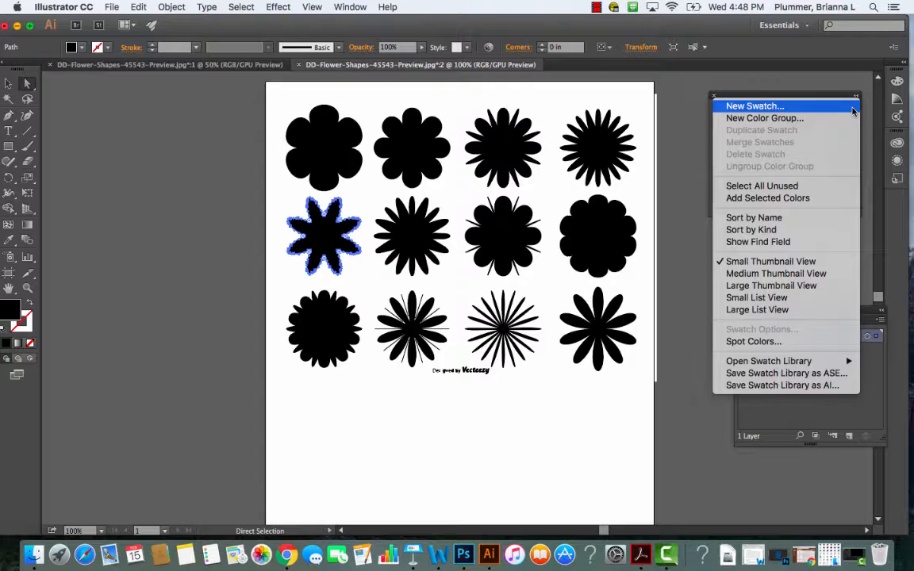
mouse_move(785, 361)
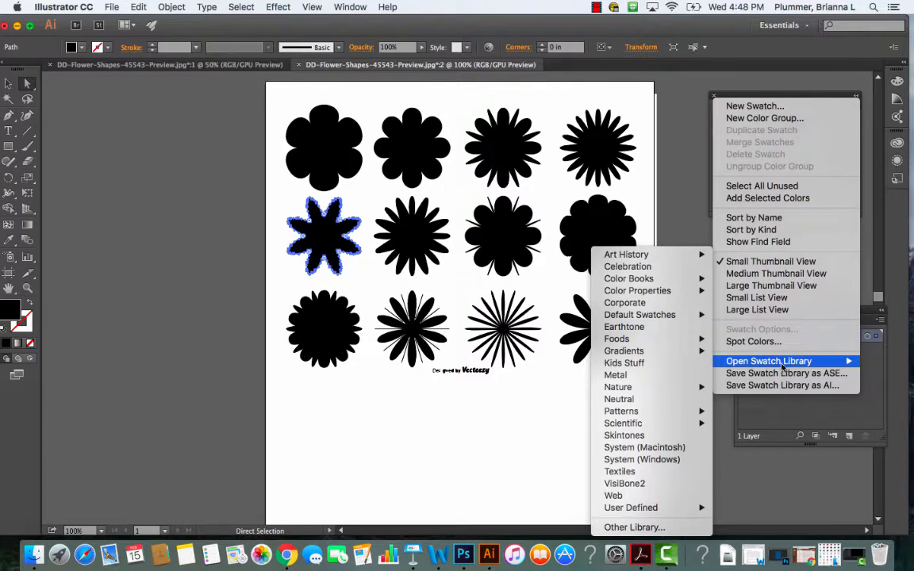
mouse_move(626, 506)
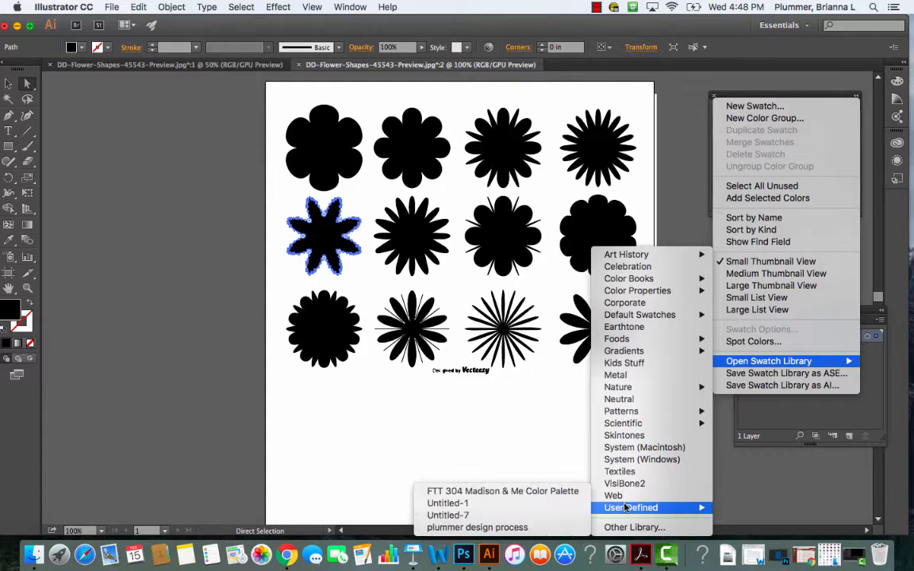
click(562, 492)
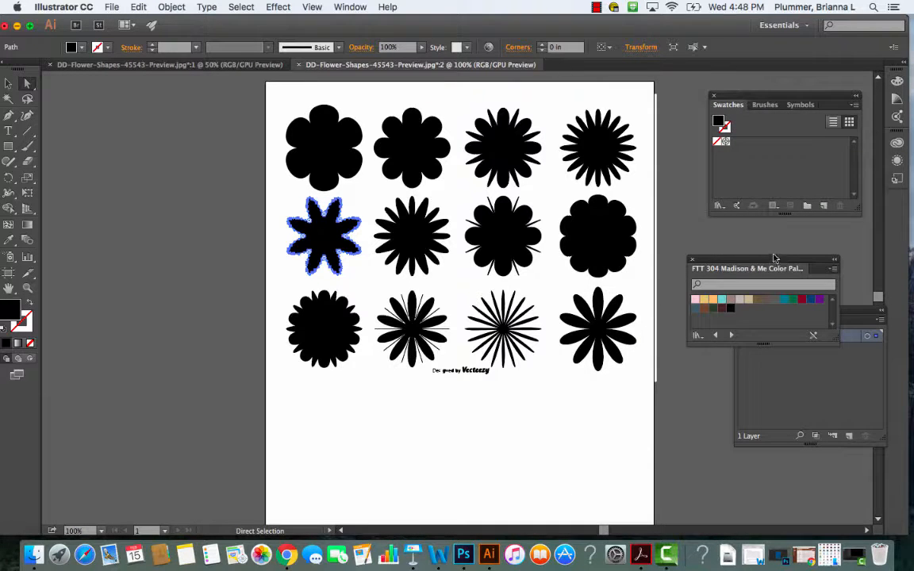
drag(771, 263, 797, 226)
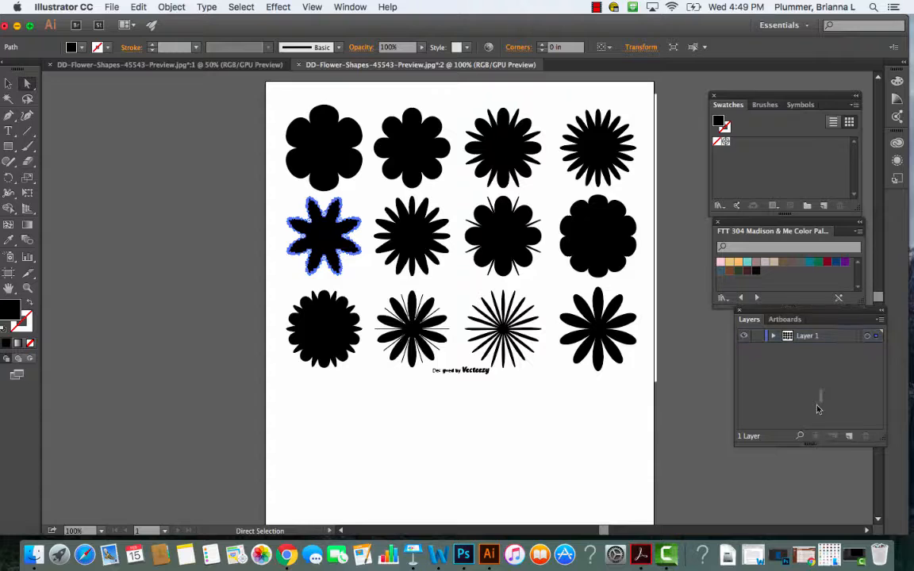
drag(858, 312, 842, 330)
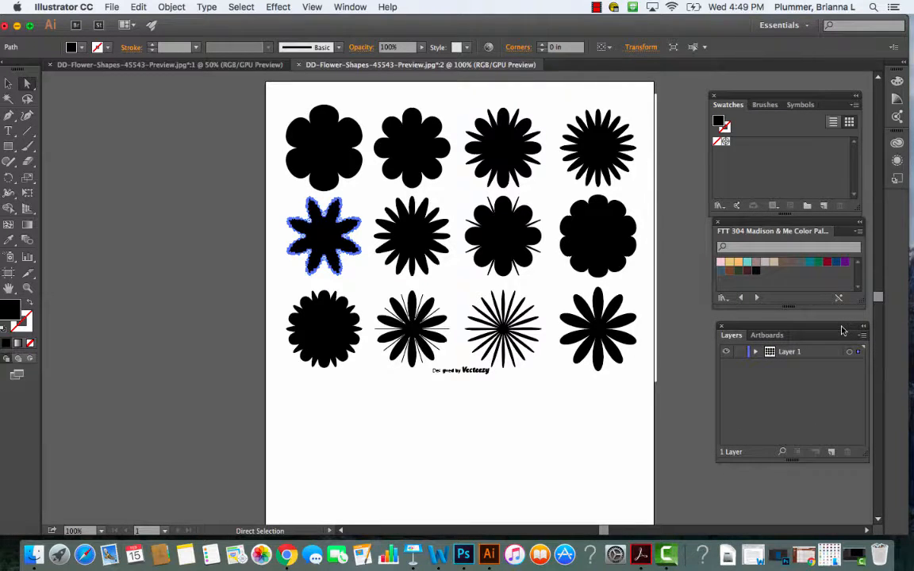
- Add a second artboard beside the one holding the traced flowers
key(super+minus)
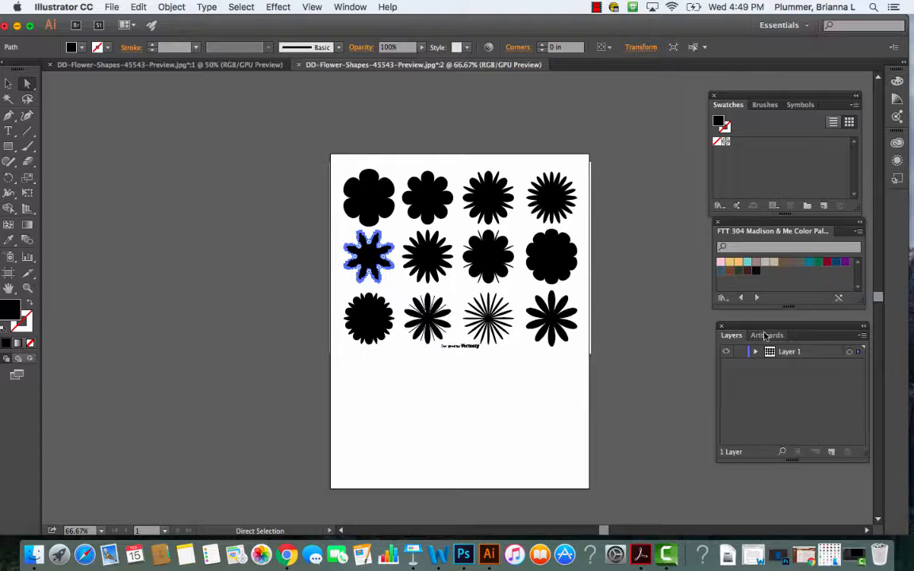
click(766, 335)
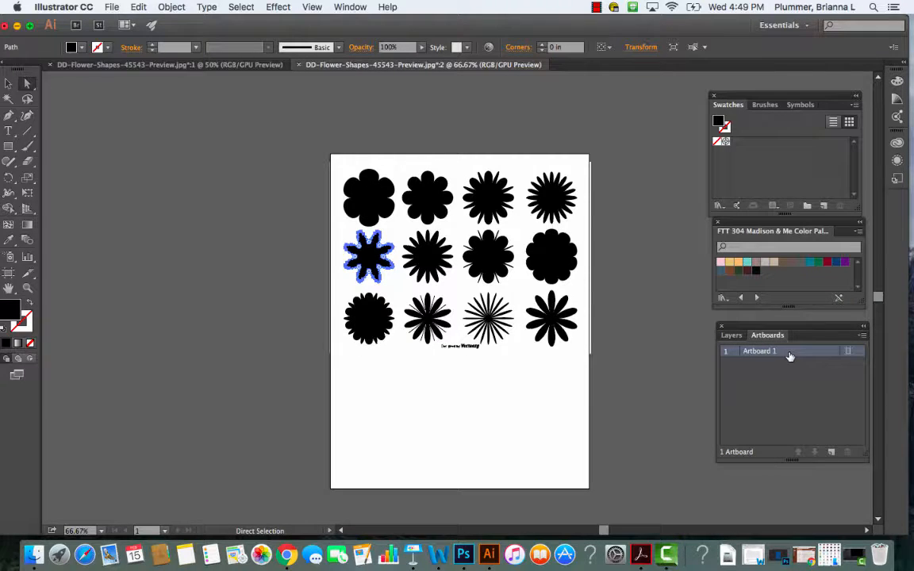
click(832, 453)
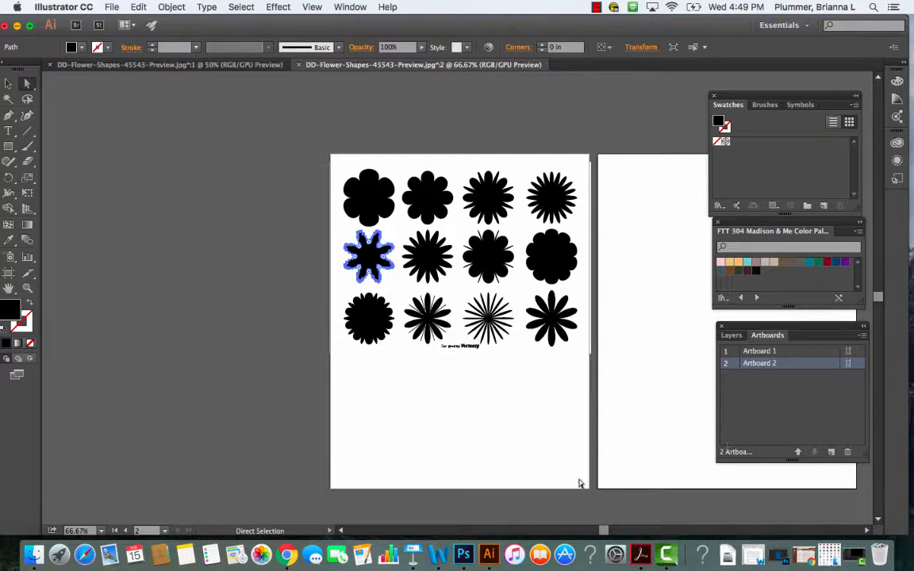
scroll(603, 530, right, 5)
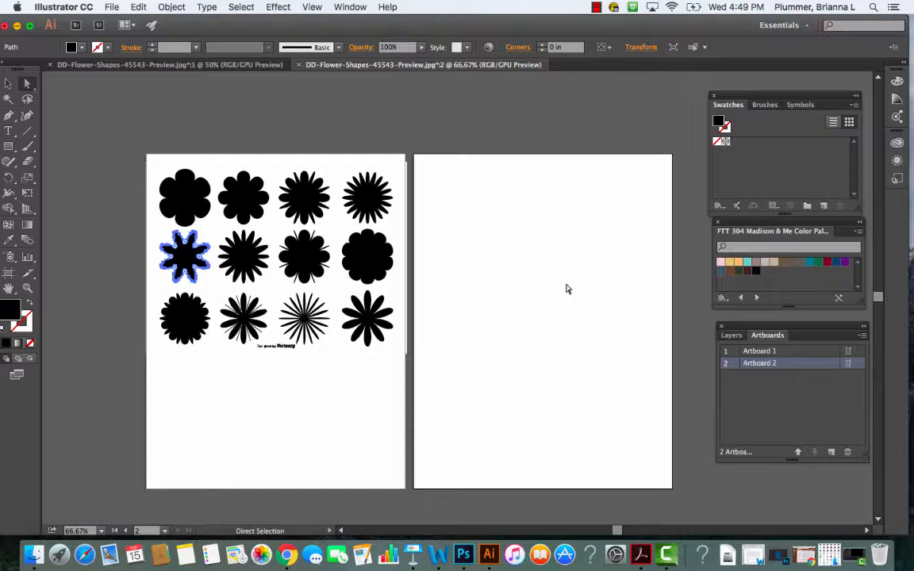
- Place a copy of the selected eight-petal flower on the second artboard
click(10, 84)
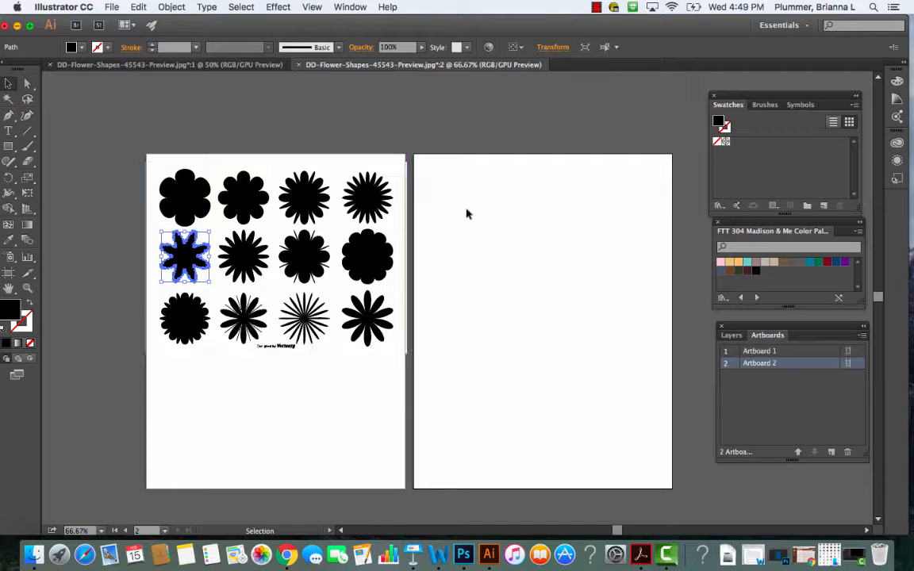
key(super+x)
key(super+v)
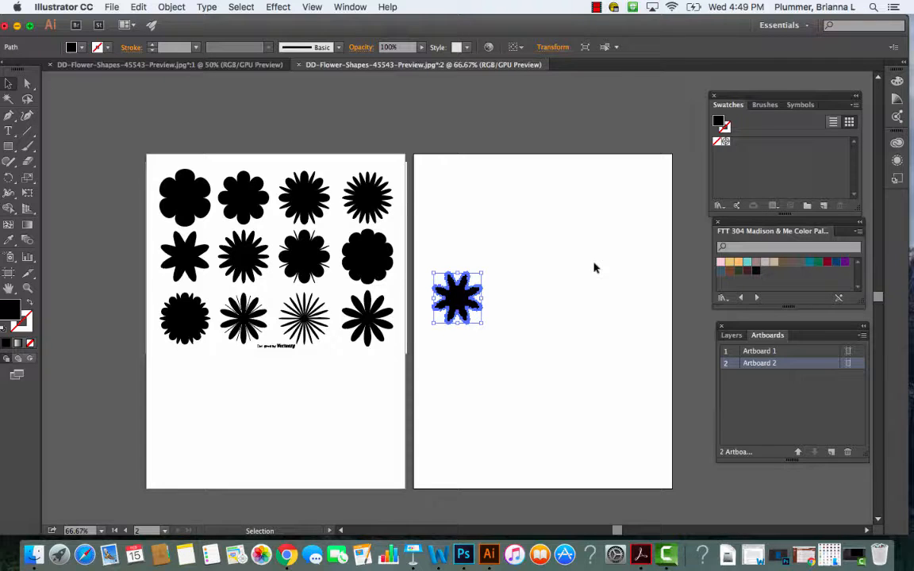
- Give the copied flower a teal 00788E fill and a brown 6B452F stroke from the loaded palette, and inspect it up close
click(811, 268)
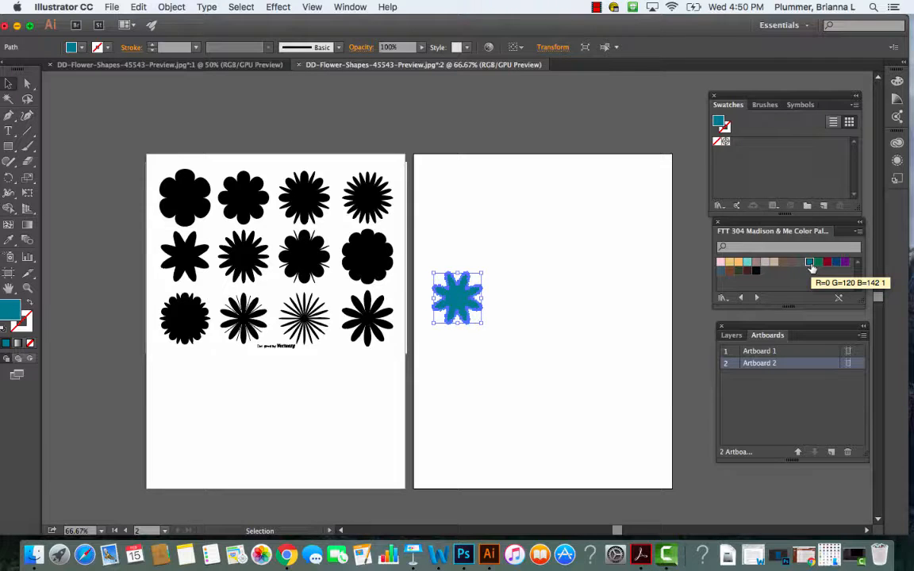
click(29, 323)
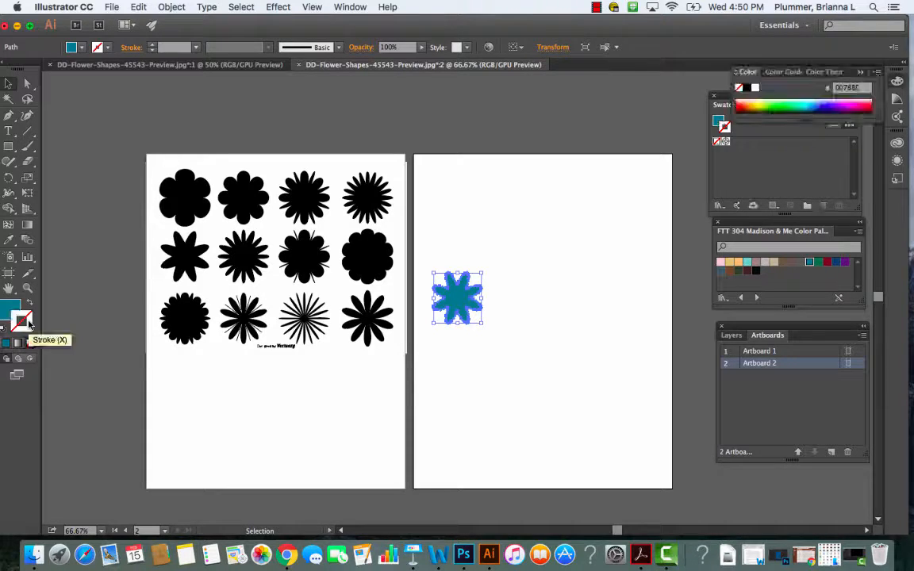
click(730, 272)
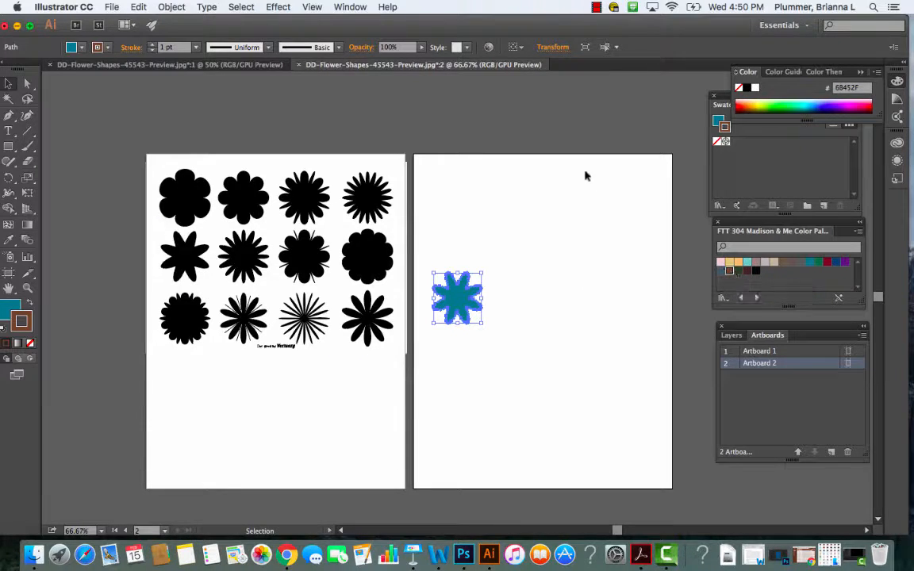
click(572, 128)
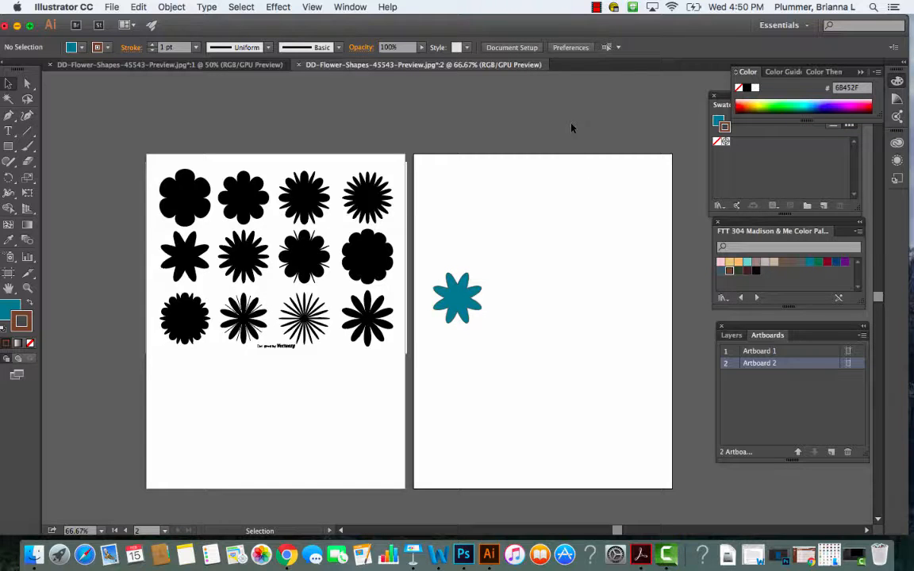
key(super+equal)
key(super+equal)
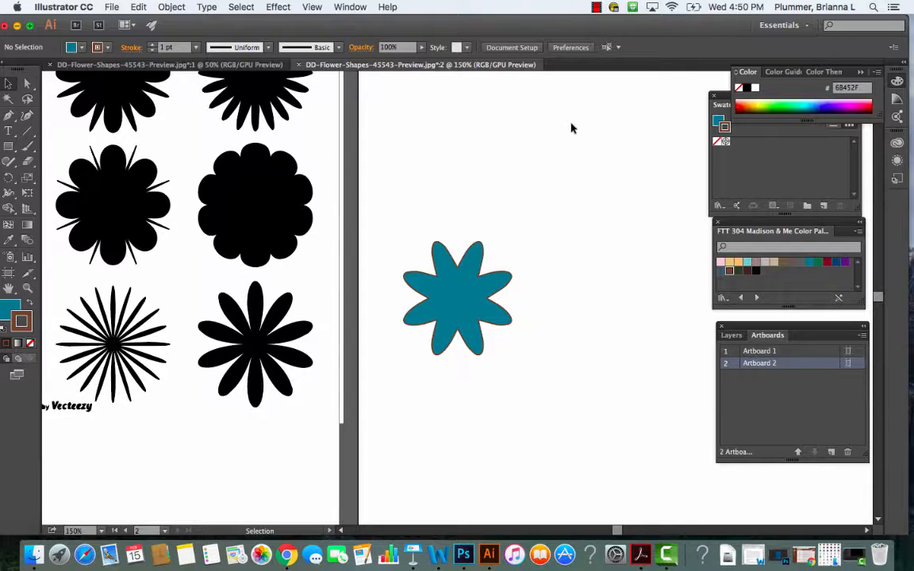
- Try to copy the thin-petalled starburst flower from the traced sheet's last row onto the second artboard, and discard the pasted piece
key(super+minus)
key(super+minus)
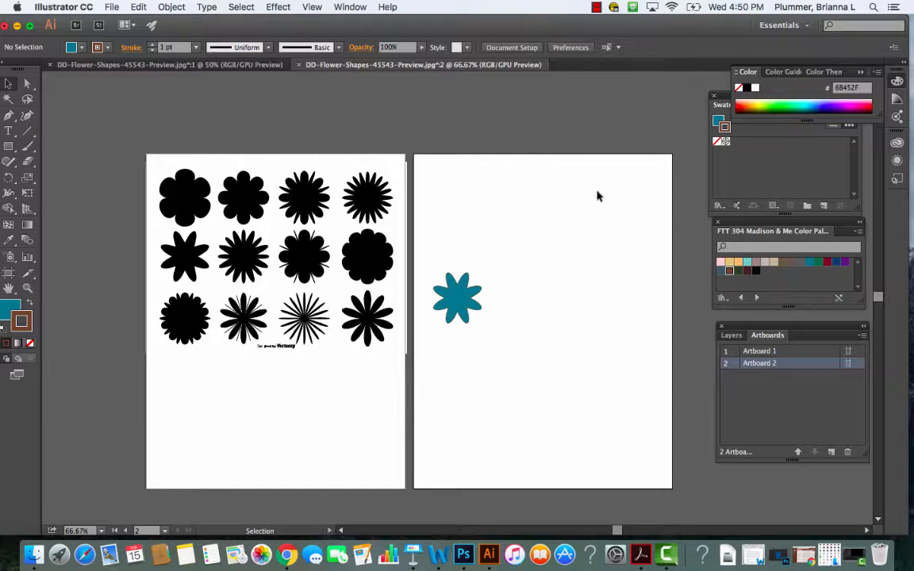
click(305, 317)
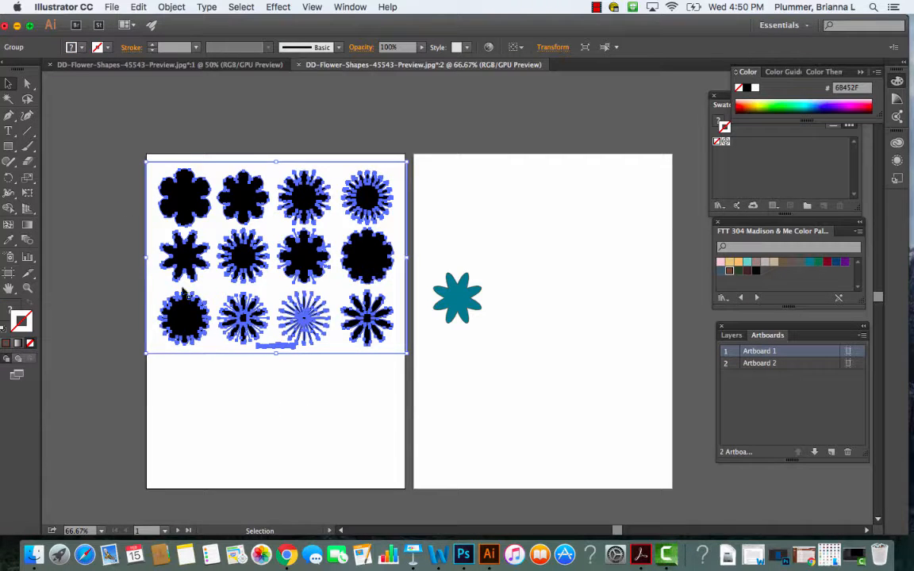
click(73, 116)
click(27, 83)
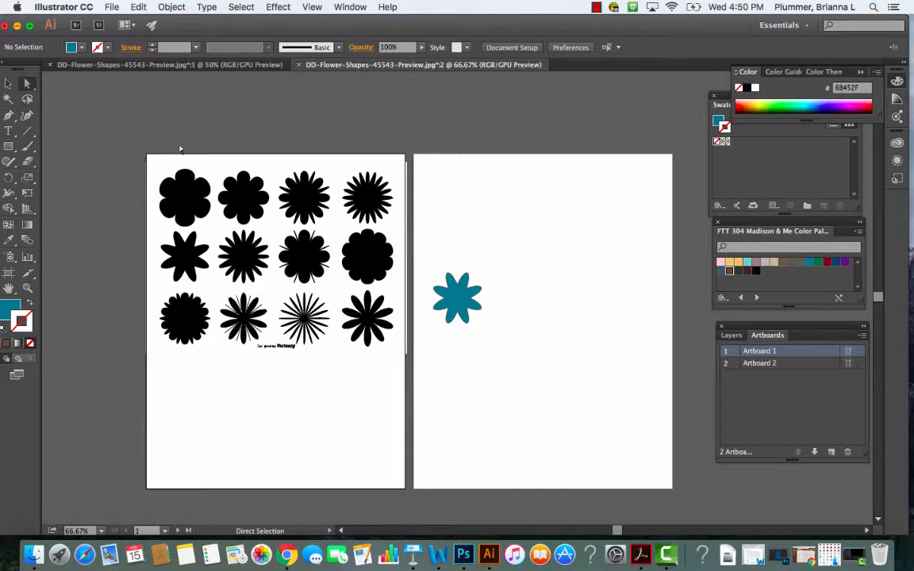
click(305, 317)
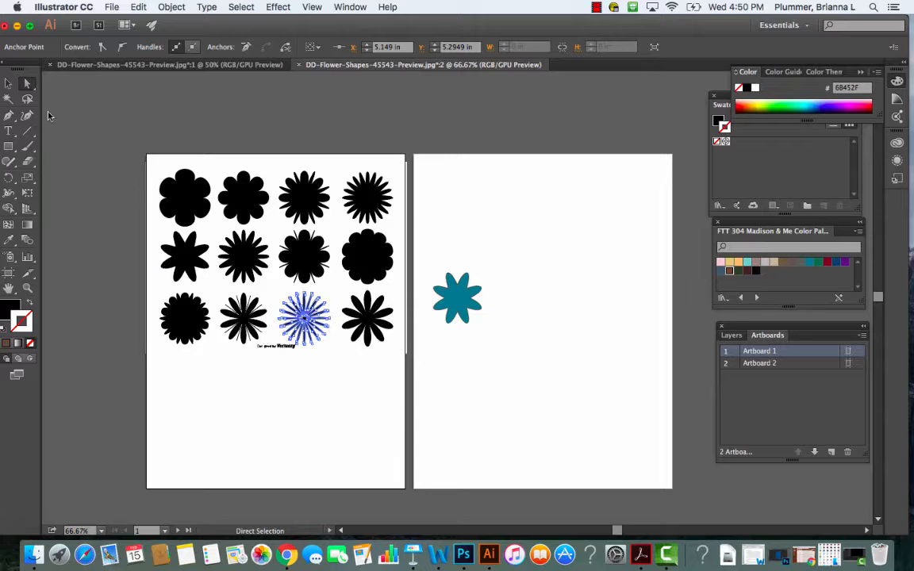
click(10, 84)
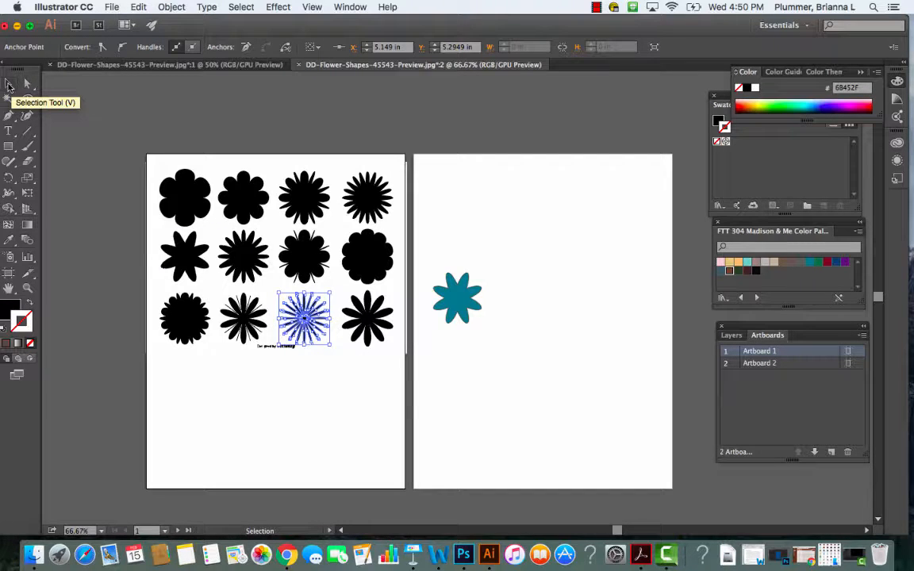
click(569, 233)
key(super+alt+a)
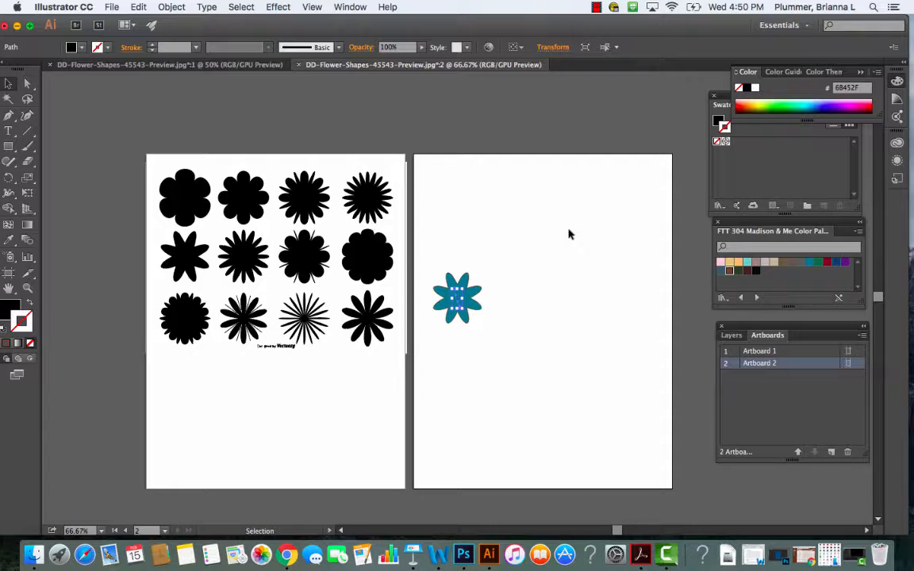
click(569, 232)
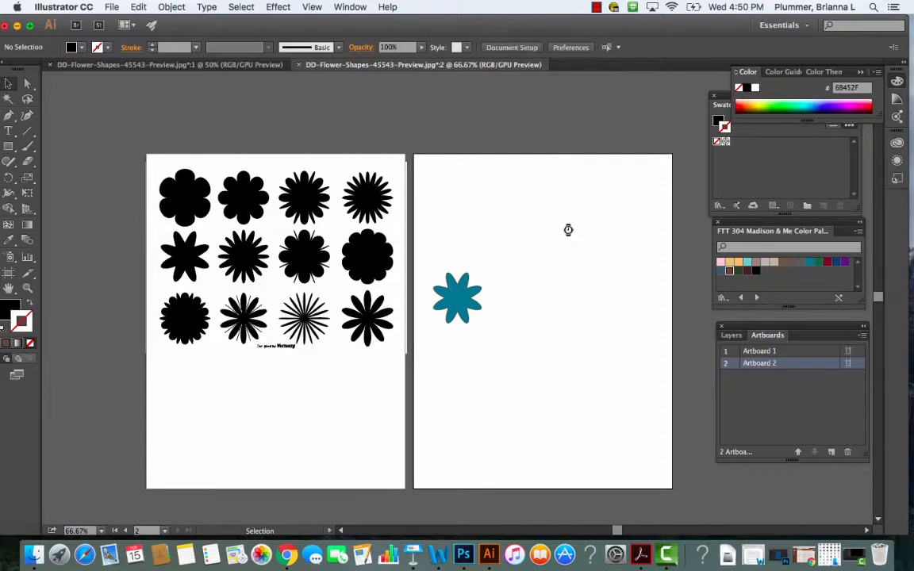
- Reselect the starburst flower's path with Direct Selection, try pasting a copy of it onto Artboard 2, and remove the pasted piece
click(304, 319)
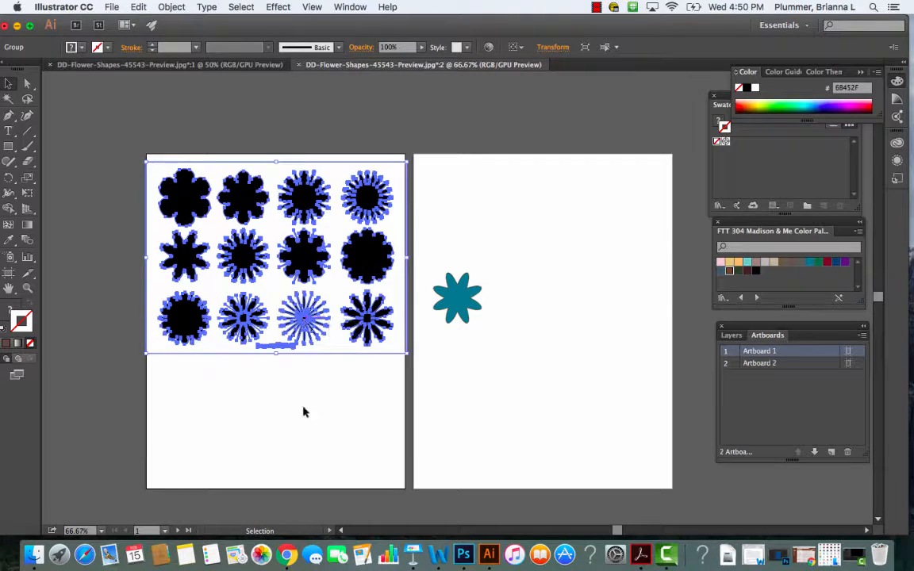
click(302, 427)
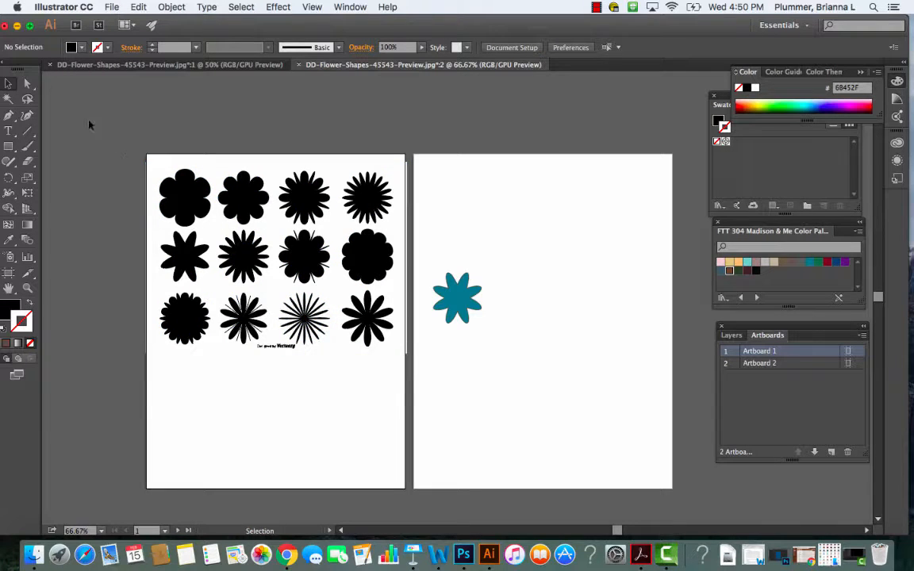
click(27, 84)
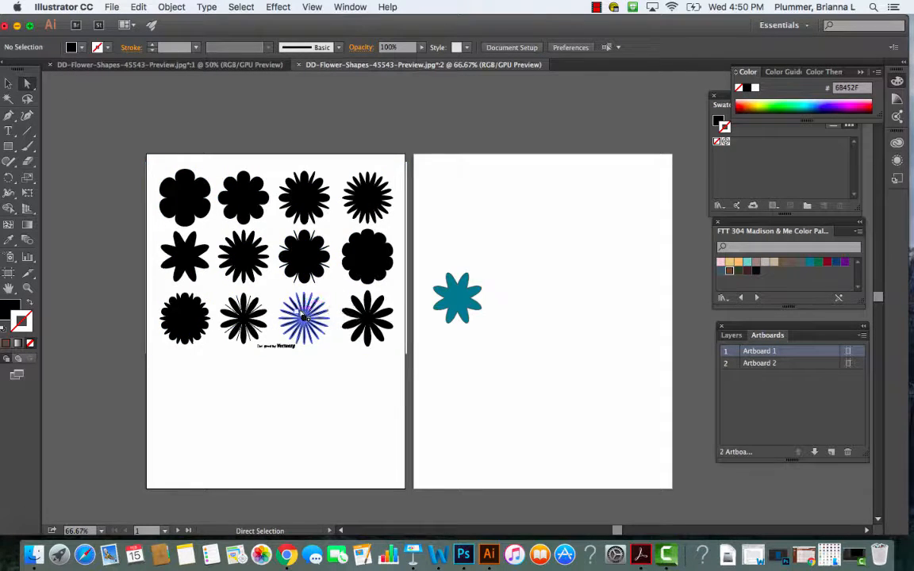
click(302, 314)
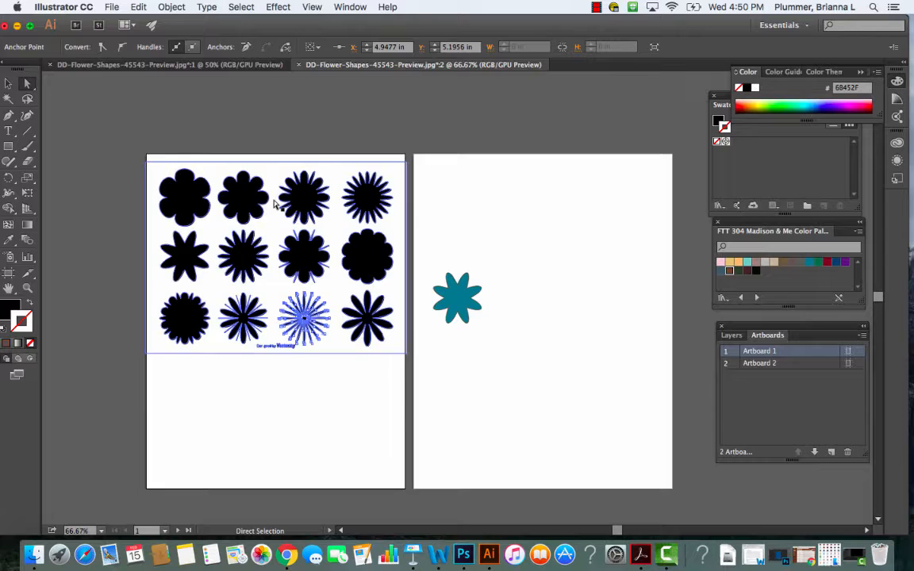
click(8, 83)
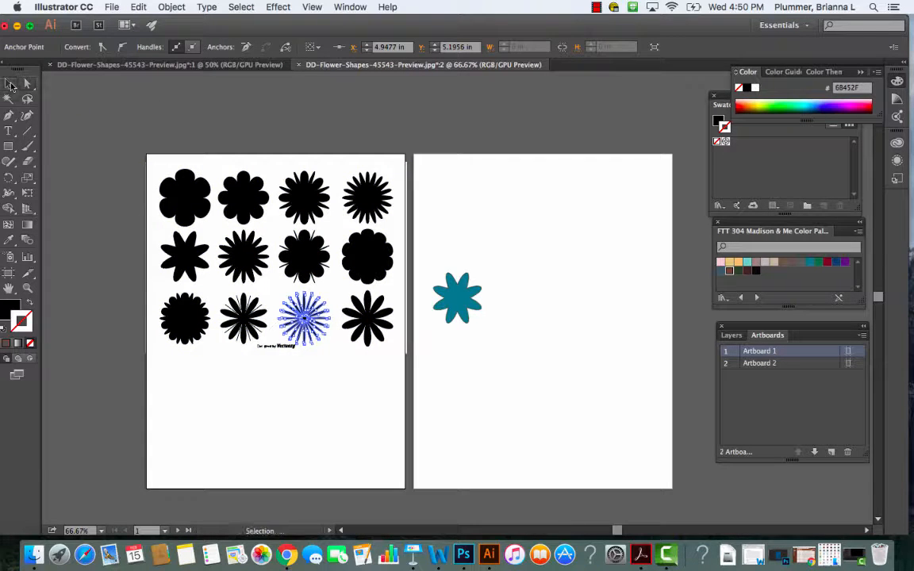
click(242, 7)
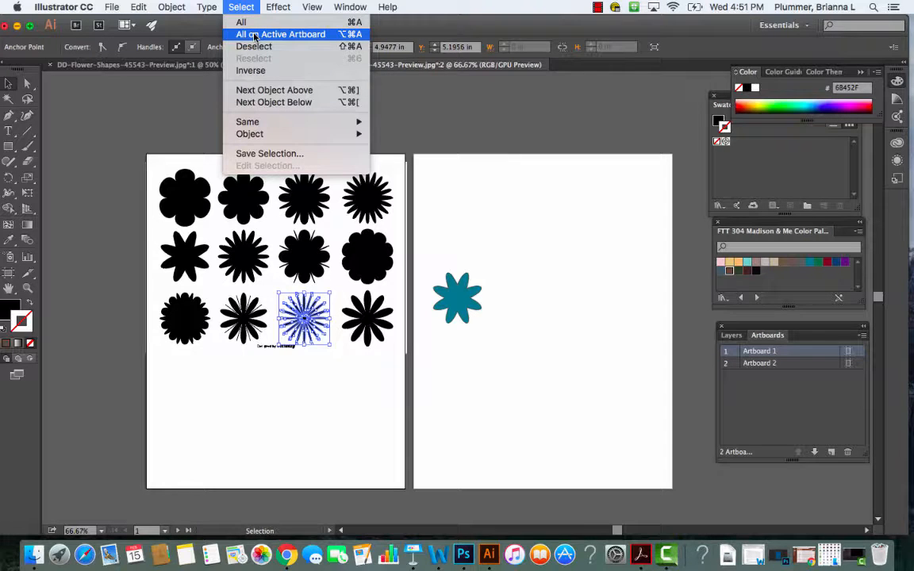
click(139, 99)
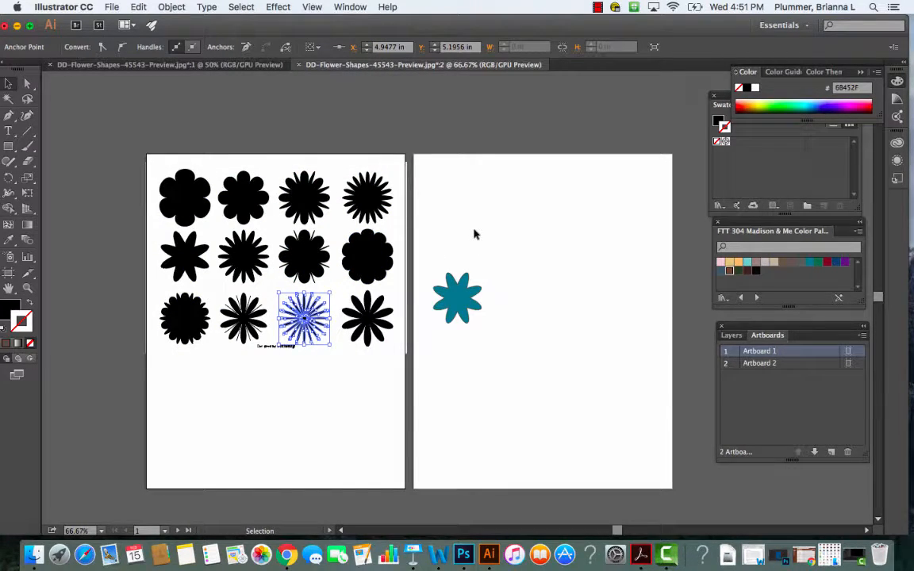
click(138, 6)
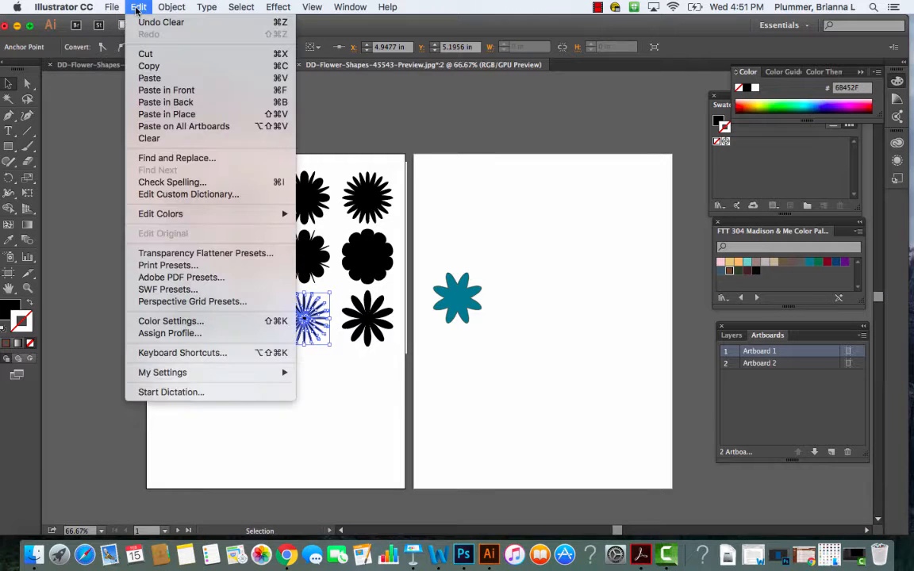
click(149, 66)
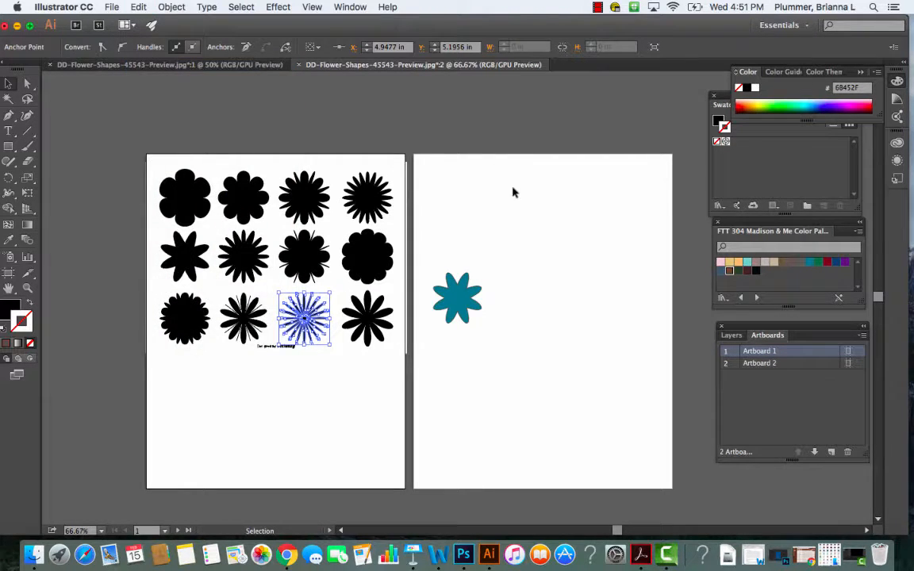
click(592, 235)
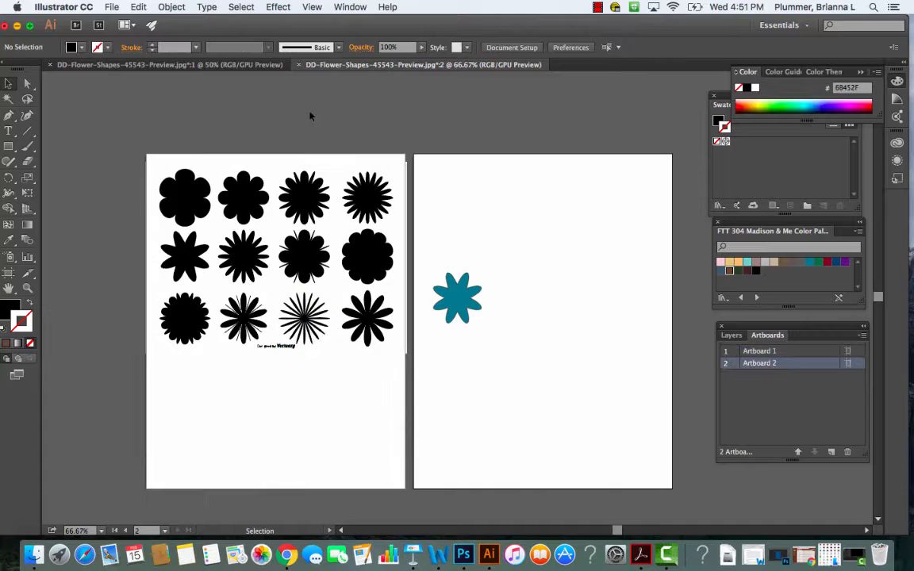
click(138, 7)
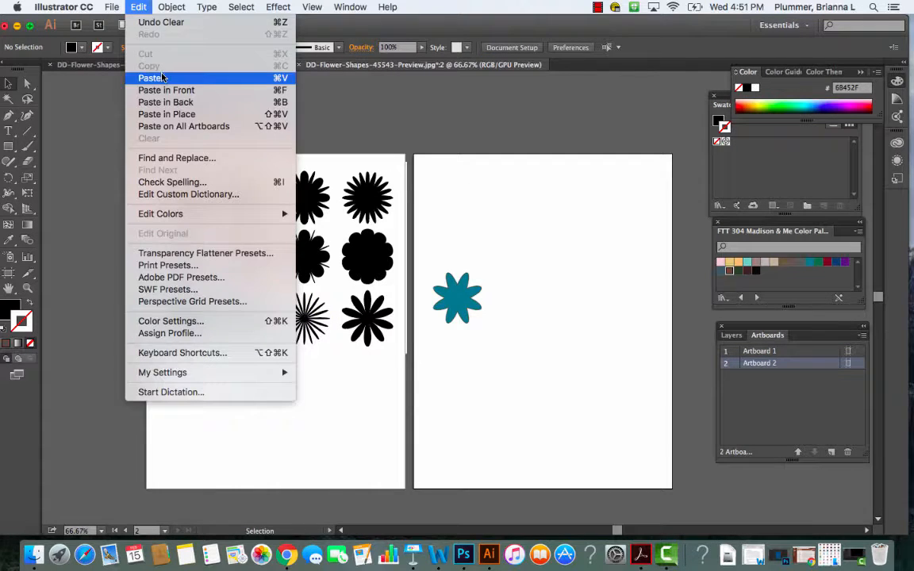
click(162, 78)
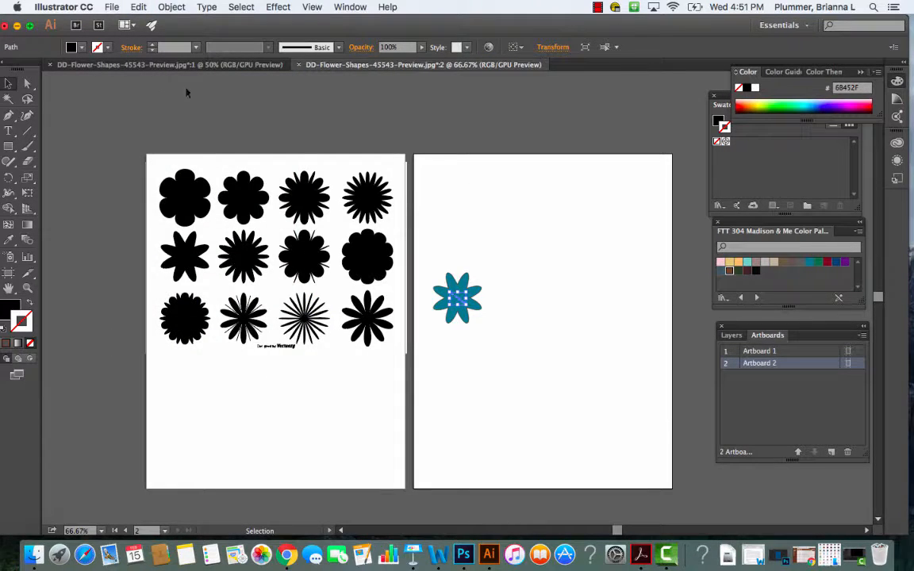
click(336, 205)
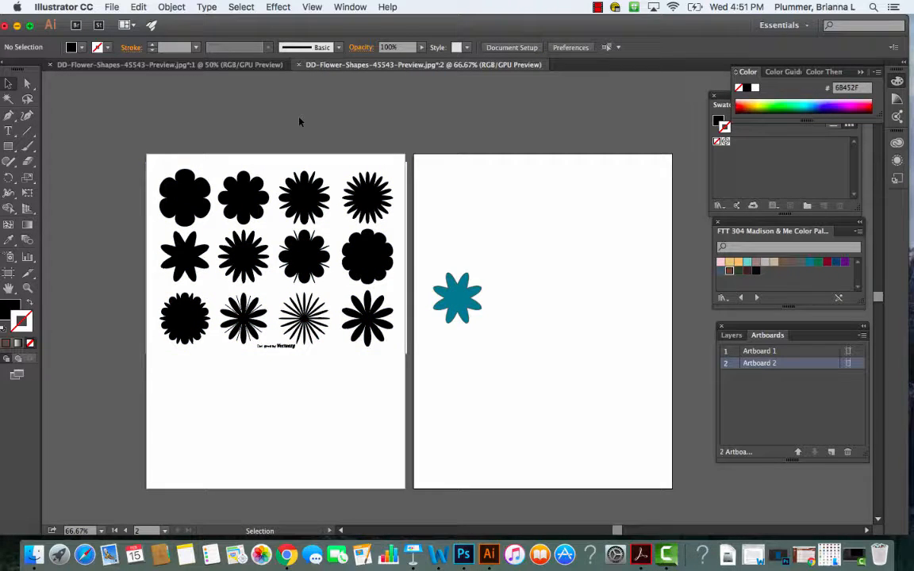
- Select only the thin-petalled starburst flower in the last row of traced shapes and group its parts
click(306, 319)
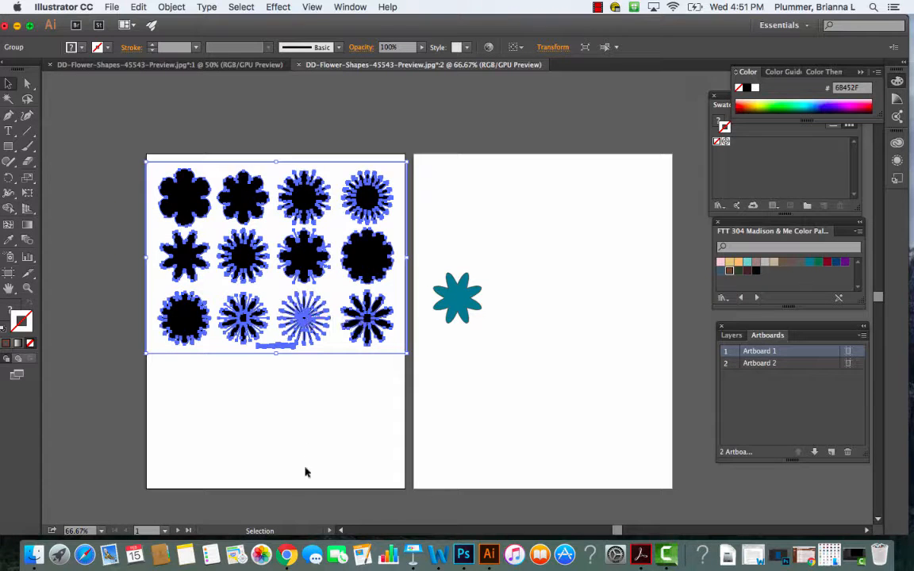
right_click(73, 161)
click(26, 84)
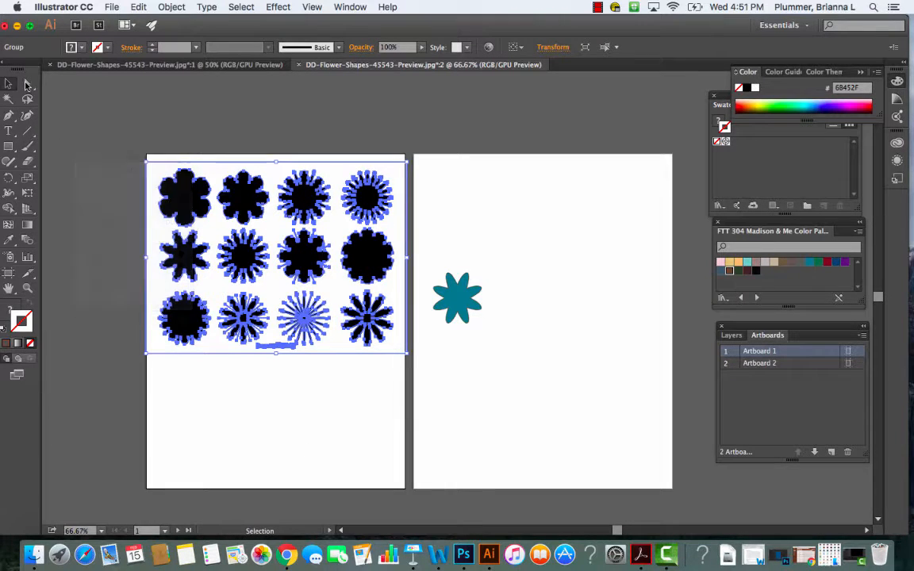
click(26, 84)
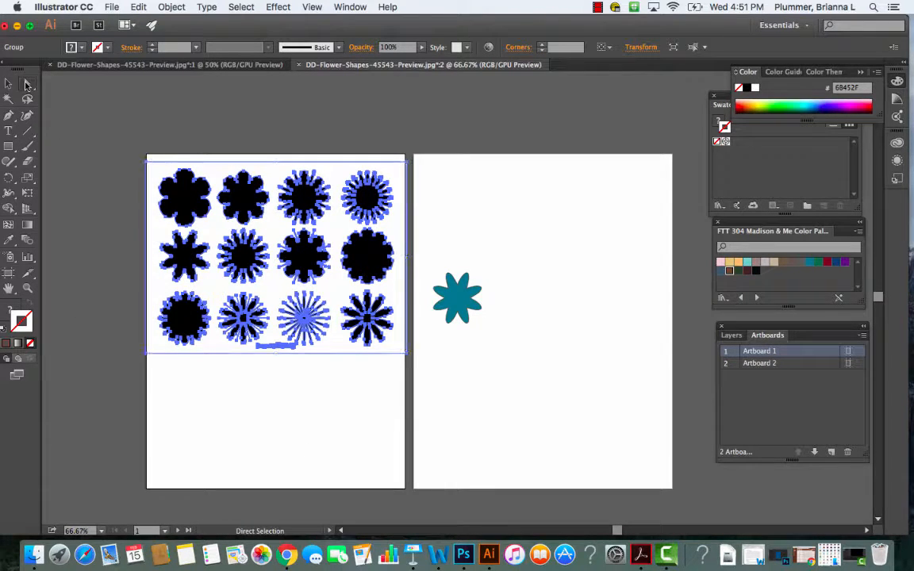
click(100, 345)
click(304, 317)
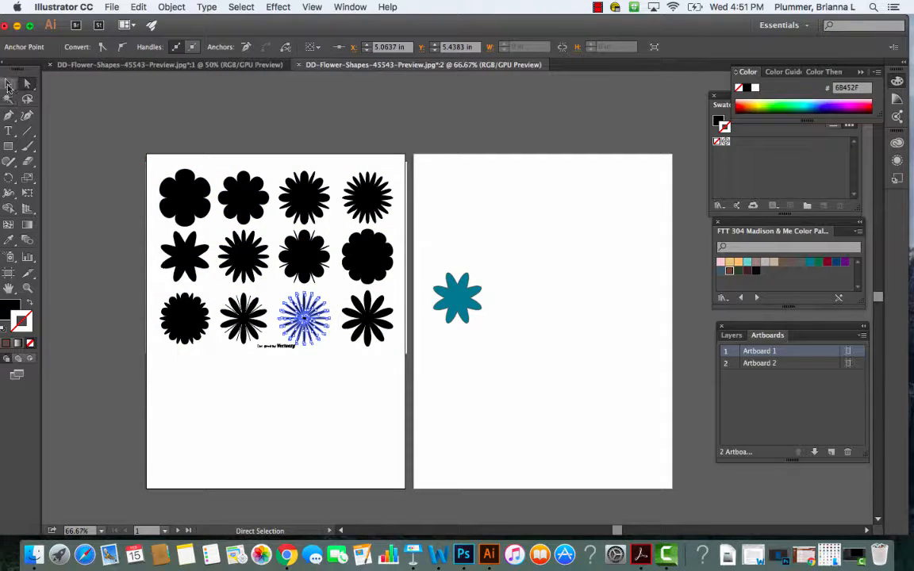
click(8, 84)
click(170, 7)
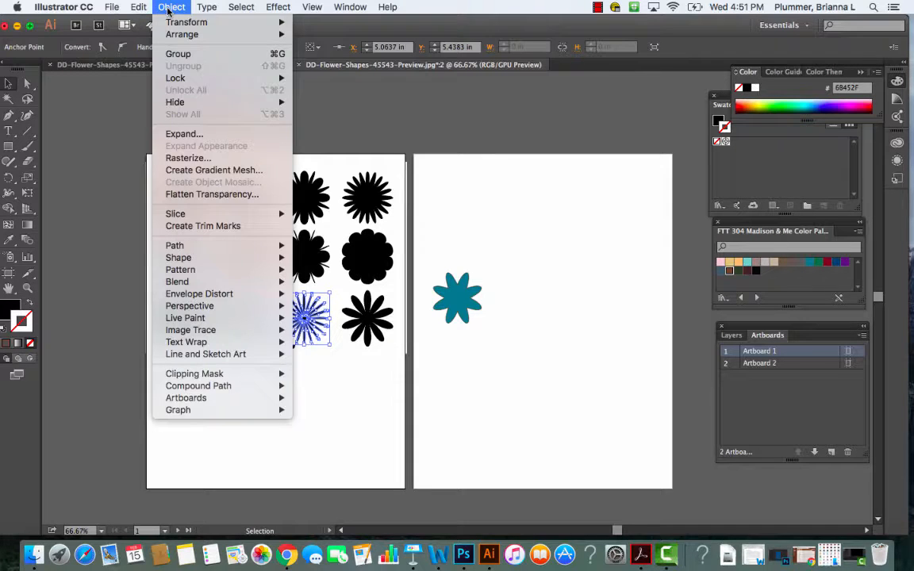
click(178, 54)
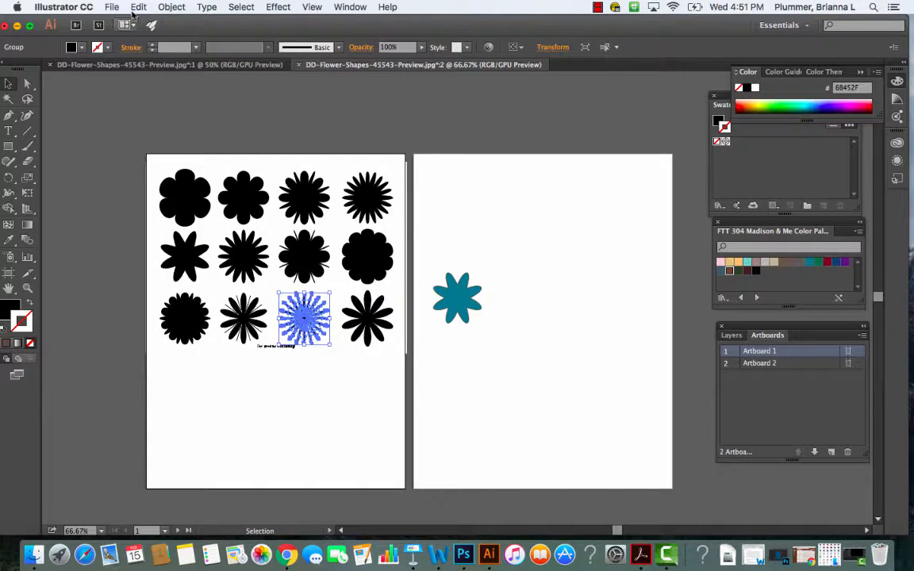
- Paste a copy of the grouped starburst flower onto the second artboard
click(137, 8)
click(149, 64)
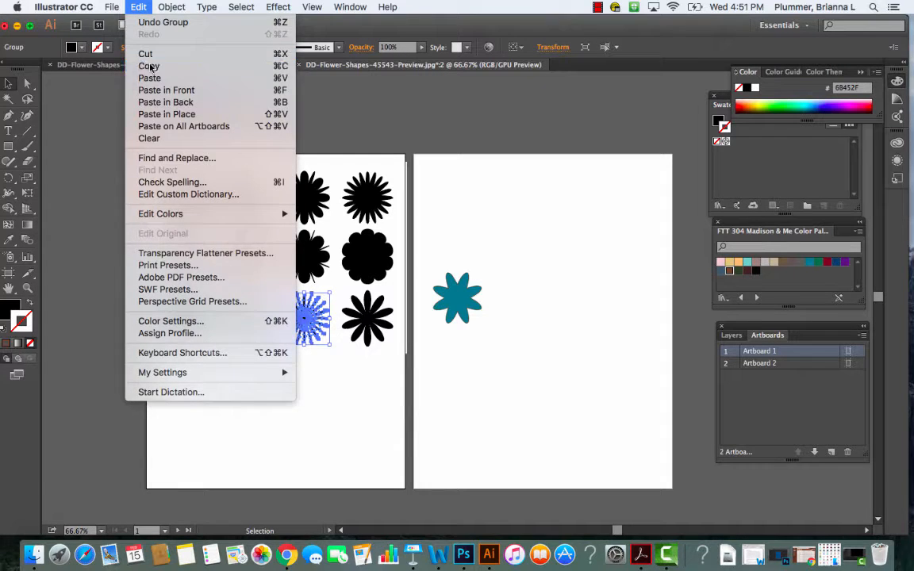
click(500, 228)
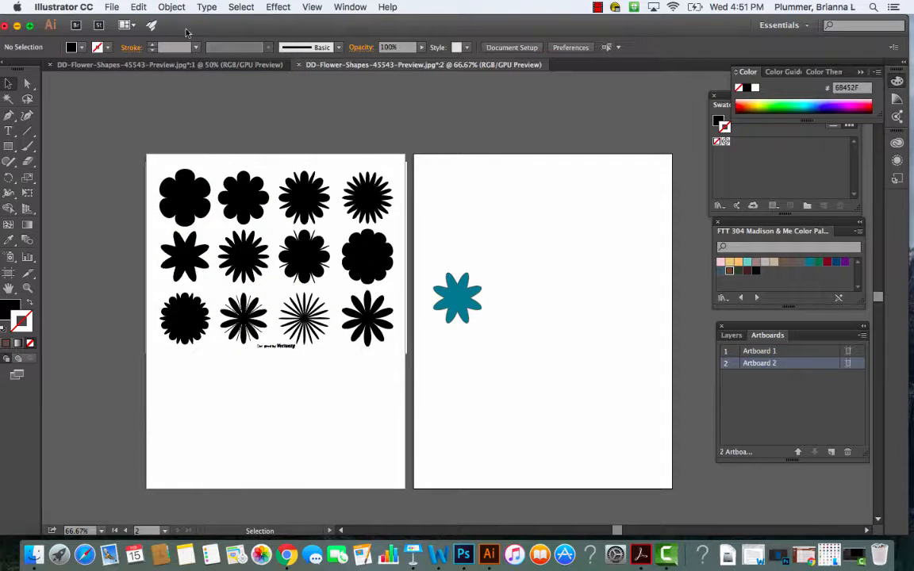
click(140, 8)
click(147, 78)
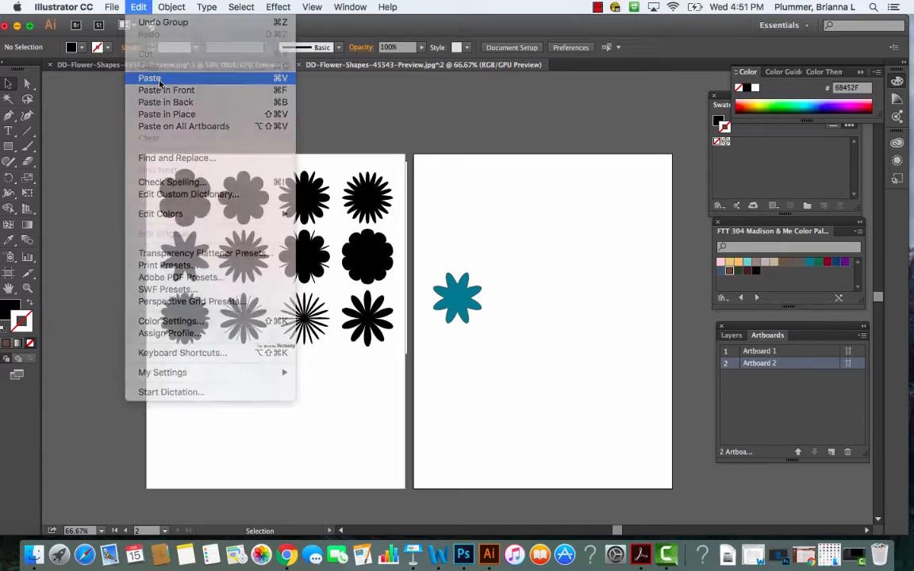
- Nudge the pasted starburst flower horizontally until it clears the teal flower, leaving a small gap between them
key(Right)
key(Right)
key(Right)
key(Right)
key(Right)
key(Right)
key(Right)
key(Right)
key(Right)
key(Right)
key(Right)
key(Right)
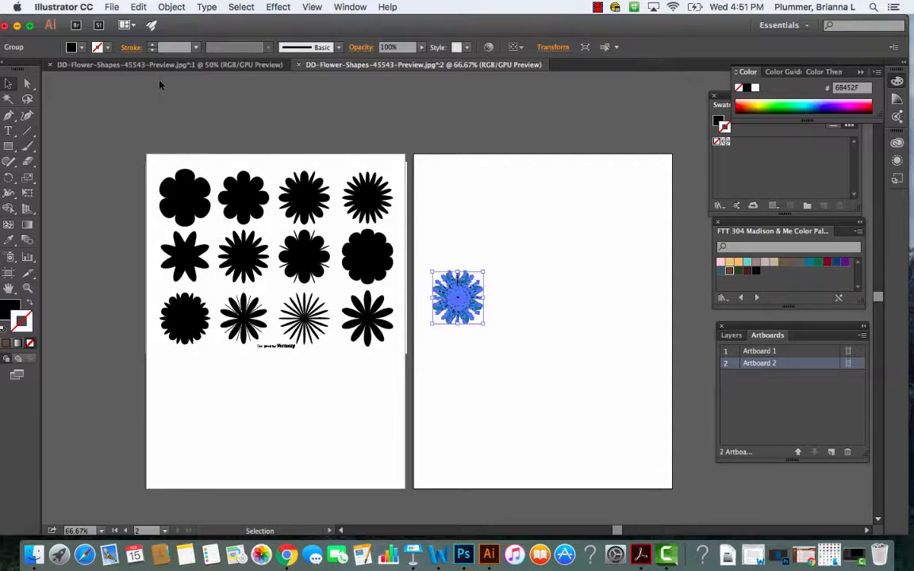
key(Right)
key(Right)
key(Right)
key(Right)
key(Right)
key(Right)
key(Right)
key(Right)
key(Right)
key(Right)
key(Right)
key(Right)
key(Right)
key(Right)
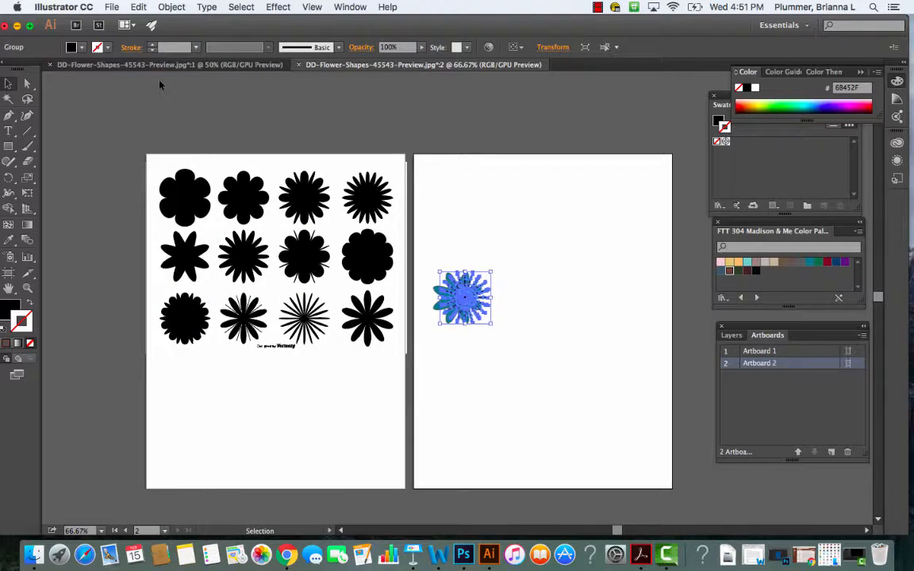
key(Right)
key(Right)
key(Right)
key(Right)
key(Right)
key(Right)
key(Right)
key(Right)
key(Right)
key(Right)
key(Right)
key(Right)
key(Right)
key(Right)
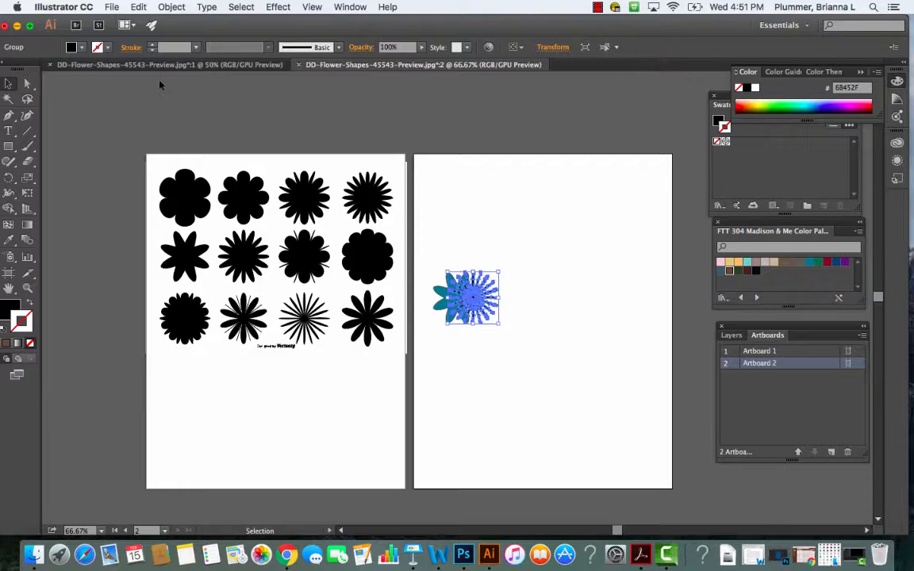
key(Right)
key(Right)
key(Right)
key(Right)
key(Right)
key(Right)
key(Right)
key(Right)
key(Right)
key(Right)
key(Right)
key(Right)
key(Right)
key(Right)
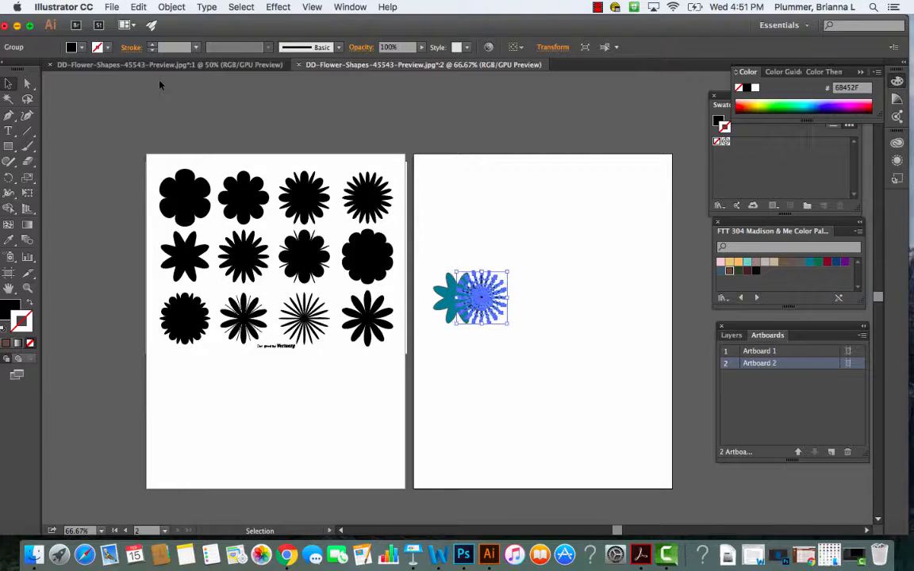
key(Right)
key(Right)
key(Right)
key(Right)
key(Right)
key(Right)
key(Right)
key(Right)
key(Right)
key(Right)
key(Right)
key(Right)
key(Right)
key(Right)
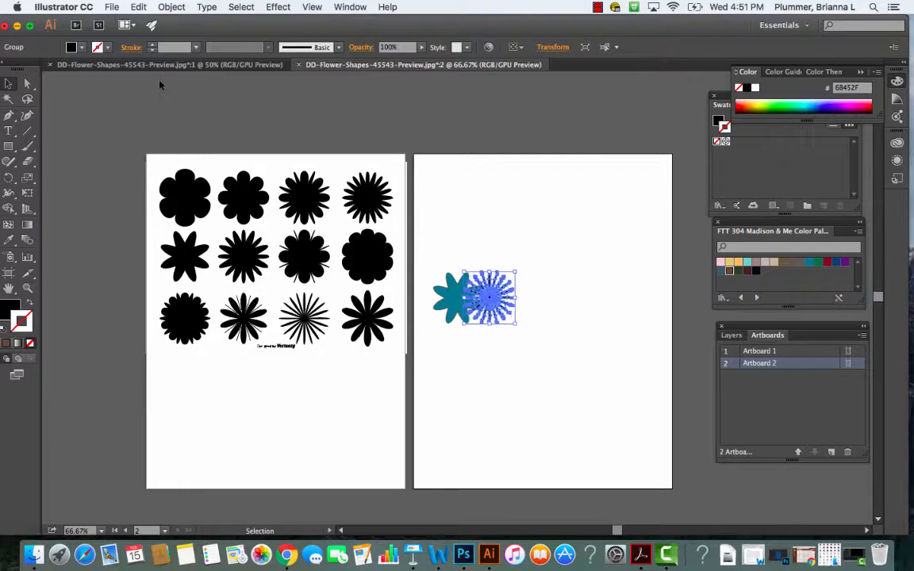
key(Right)
key(Right)
key(Right)
key(Right)
key(Right)
key(Right)
key(Right)
key(Right)
key(Right)
key(Right)
key(Right)
key(Right)
key(Right)
key(Right)
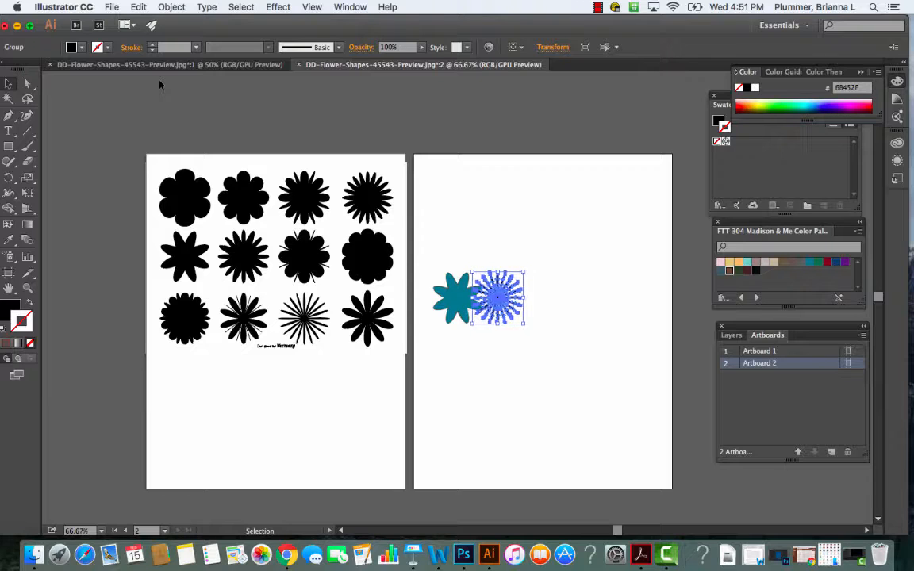
key(Right)
key(Right)
key(Right)
key(Right)
key(Right)
key(Right)
key(Right)
key(Right)
key(Right)
key(Right)
key(Right)
key(Right)
key(Right)
key(Right)
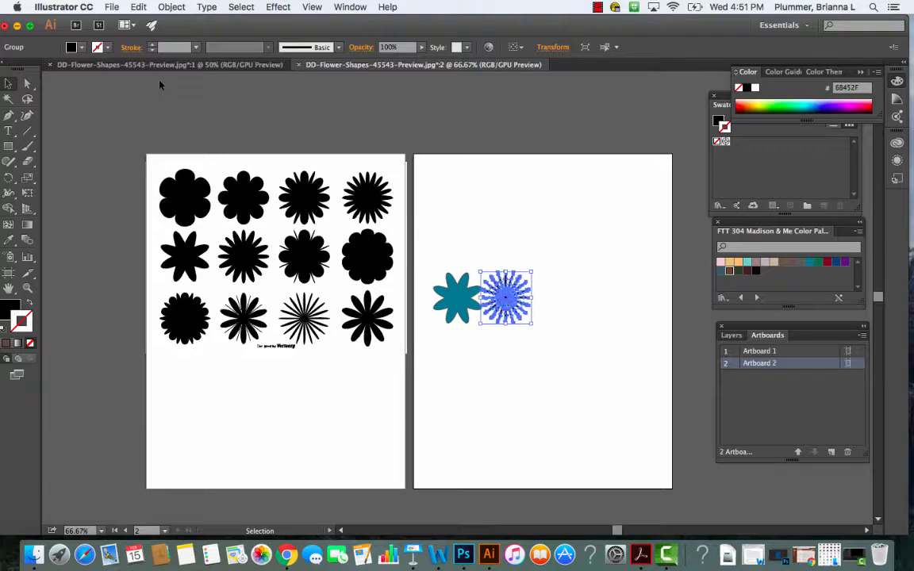
key(Right)
key(Right)
key(Right)
key(Right)
key(Right)
key(Right)
key(Right)
key(Right)
key(Right)
key(Right)
key(Right)
key(Right)
key(Right)
key(Right)
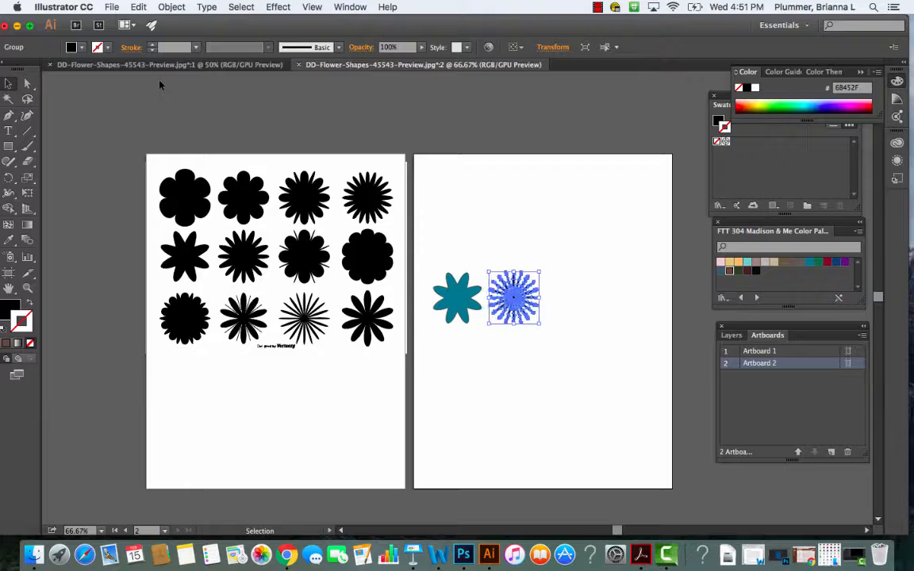
key(Right)
key(Right)
key(Right)
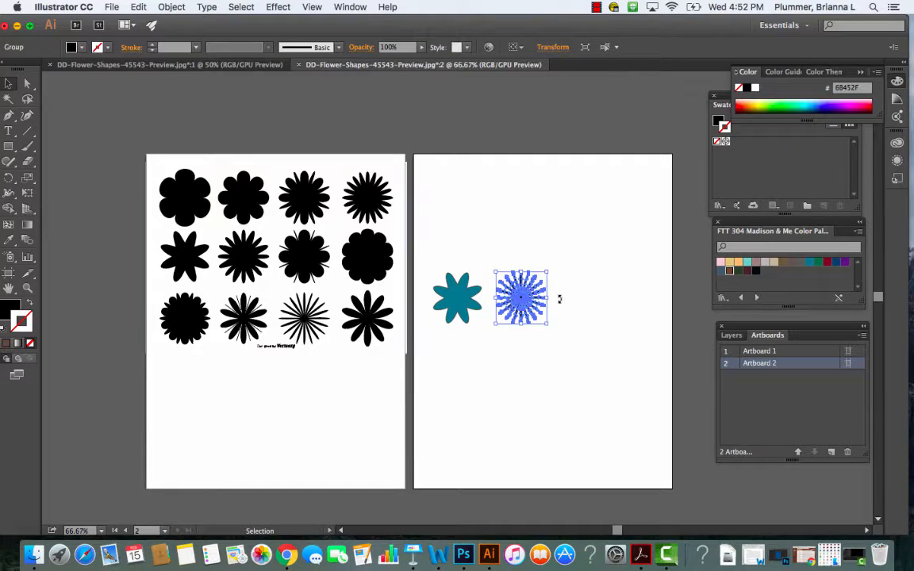
- Reselect the starburst flower on the second artboard and enlarge it proportionally to nearly one and a half times its size
click(579, 348)
click(512, 295)
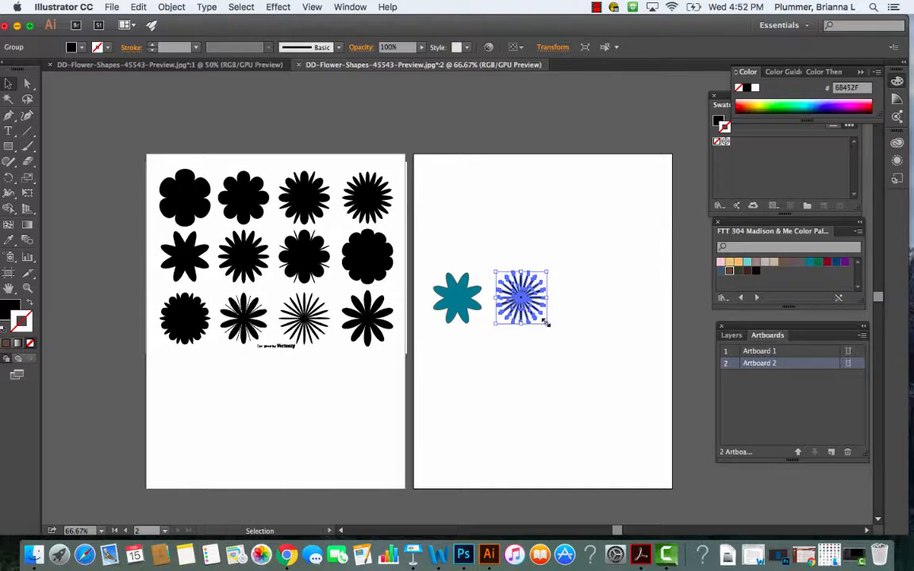
drag(546, 323, 567, 344)
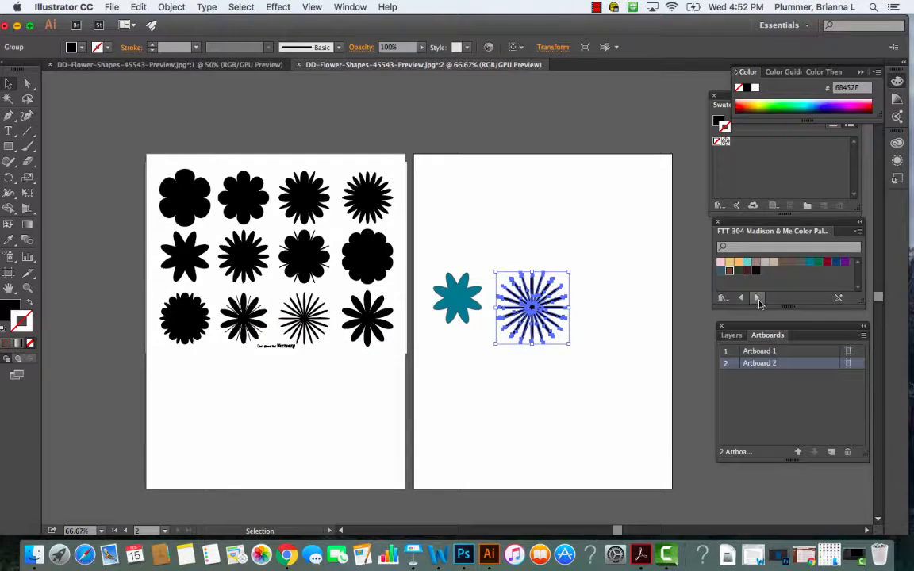
- Fill the starburst flower with the yellow palette color E3C57A and set its stroke to none
click(730, 264)
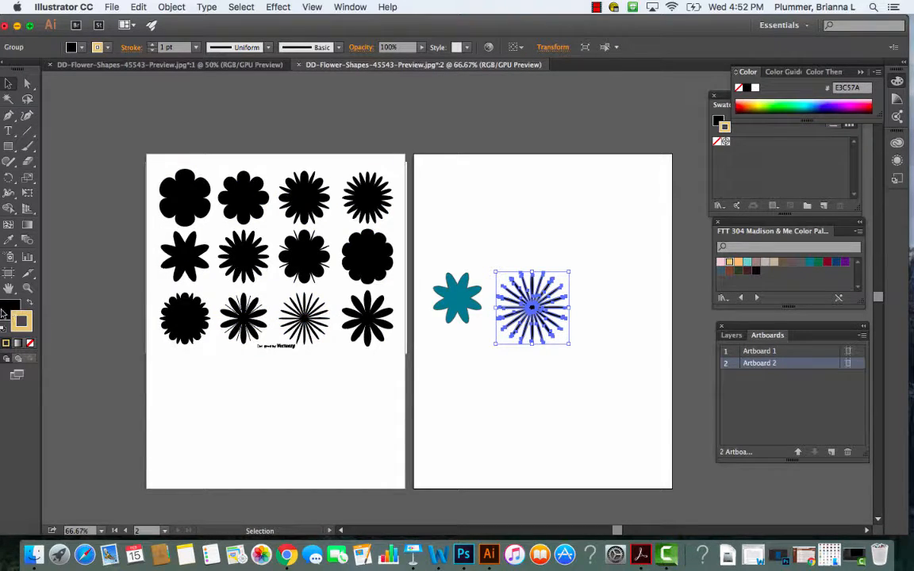
click(7, 309)
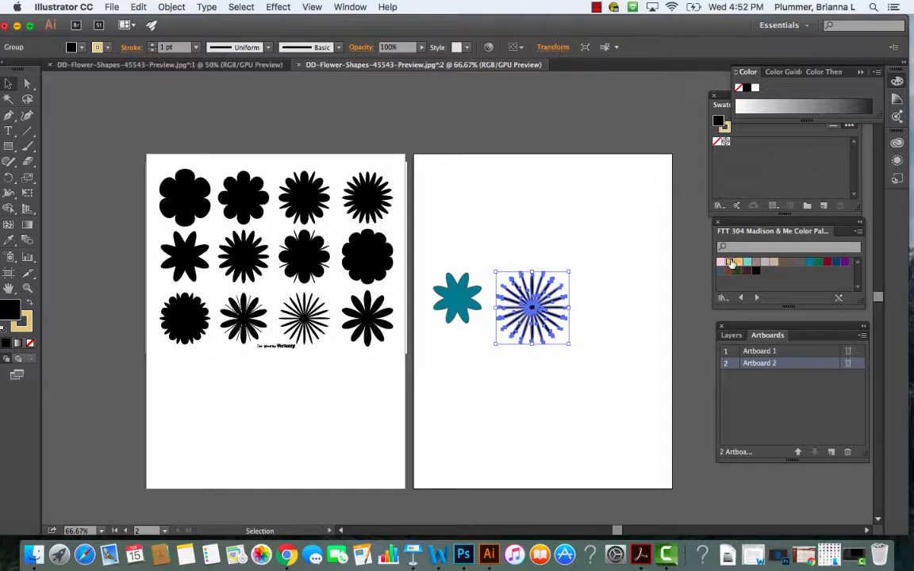
click(730, 264)
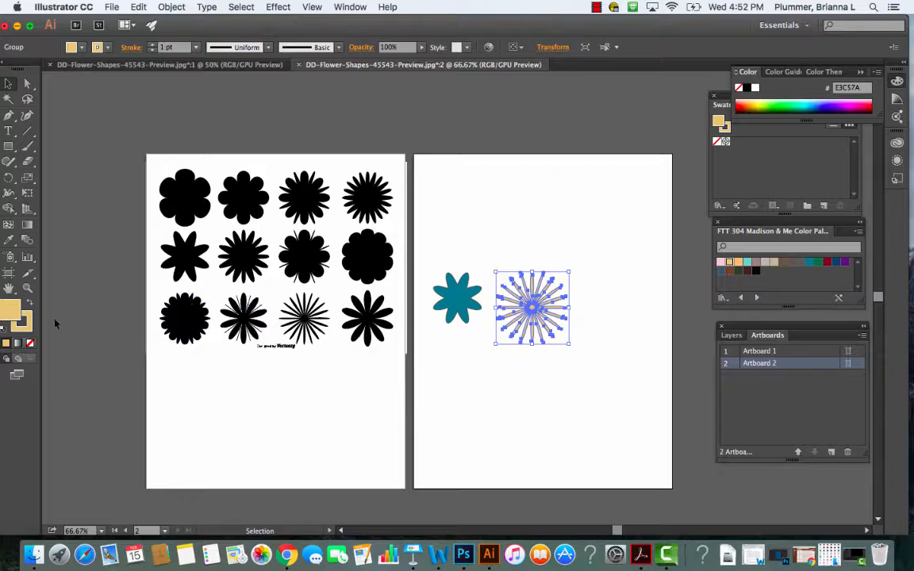
click(27, 329)
click(31, 343)
click(512, 423)
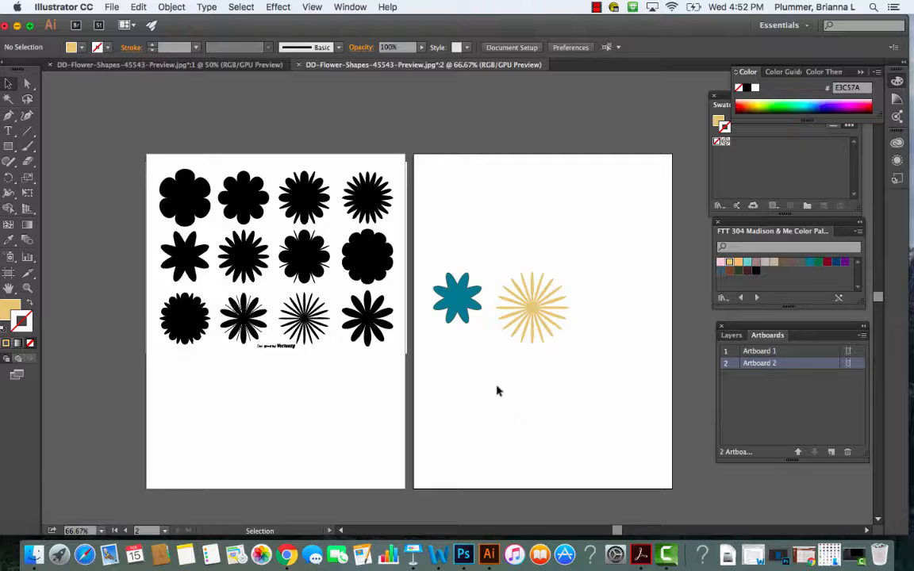
- Center the teal flower on the yellow starburst and send the starburst backward behind it
drag(455, 300, 533, 307)
click(616, 369)
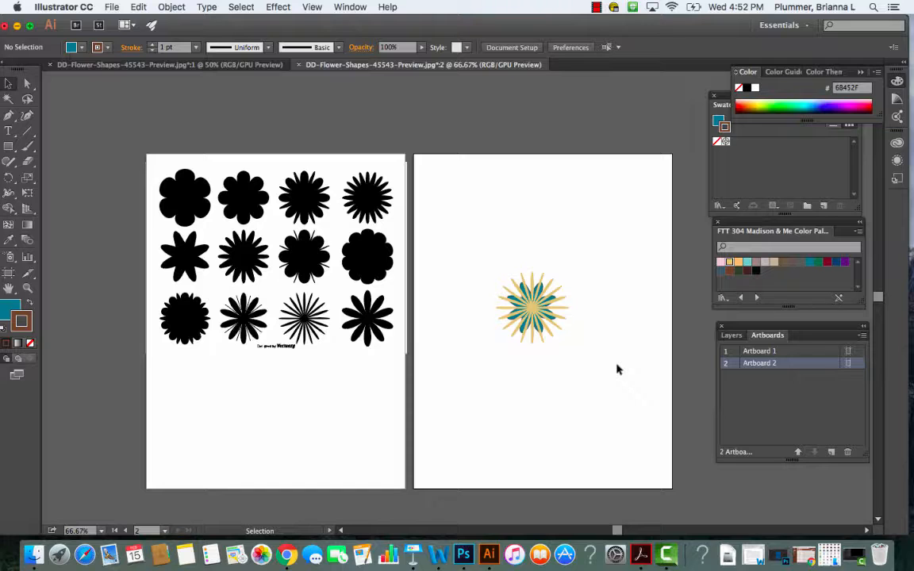
click(561, 327)
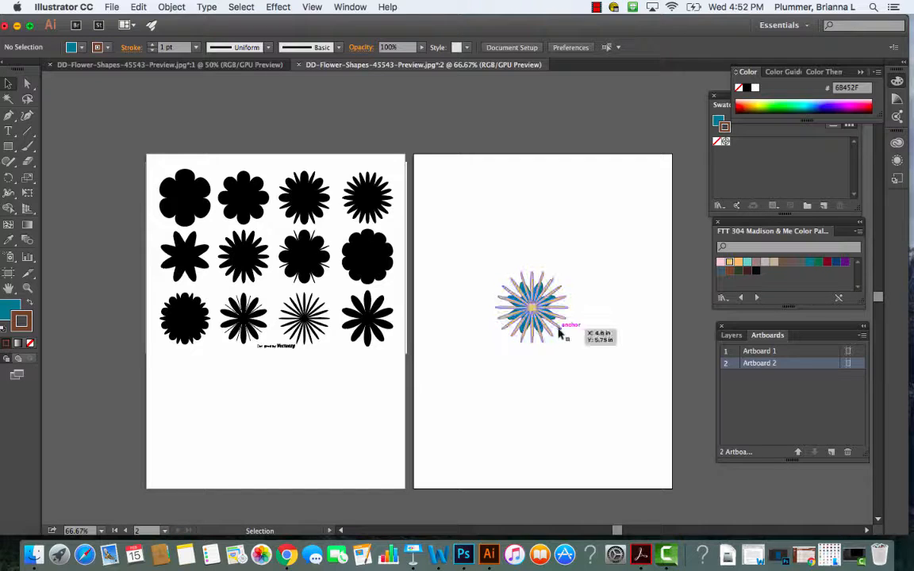
right_click(558, 330)
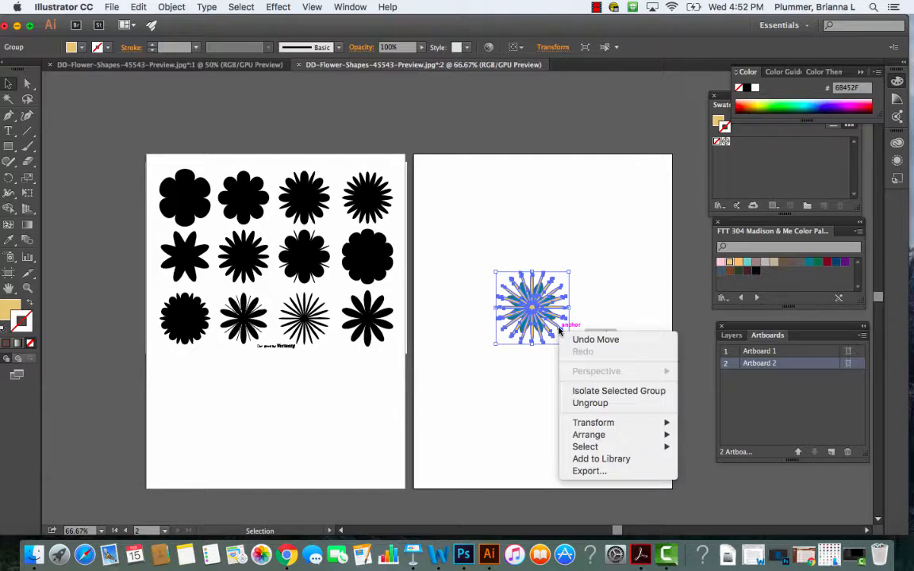
mouse_move(588, 425)
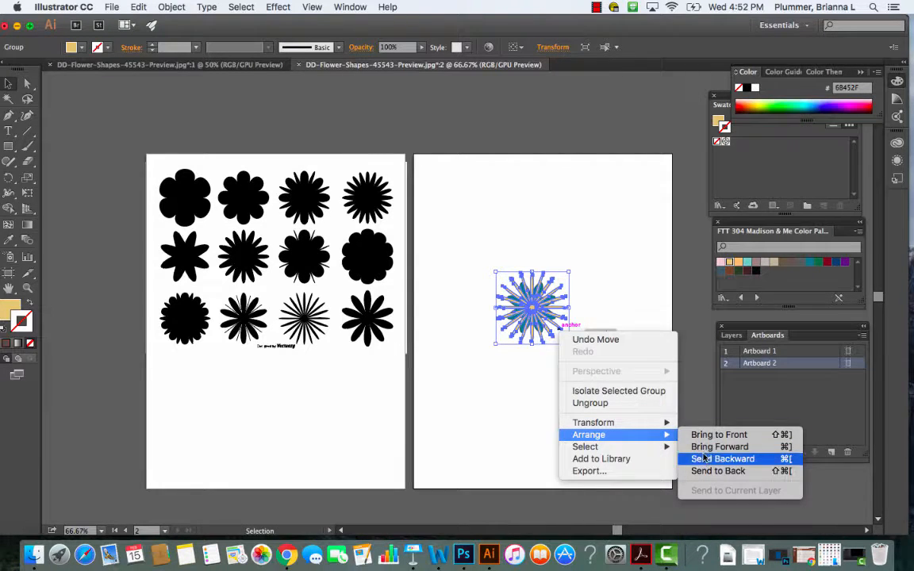
click(705, 460)
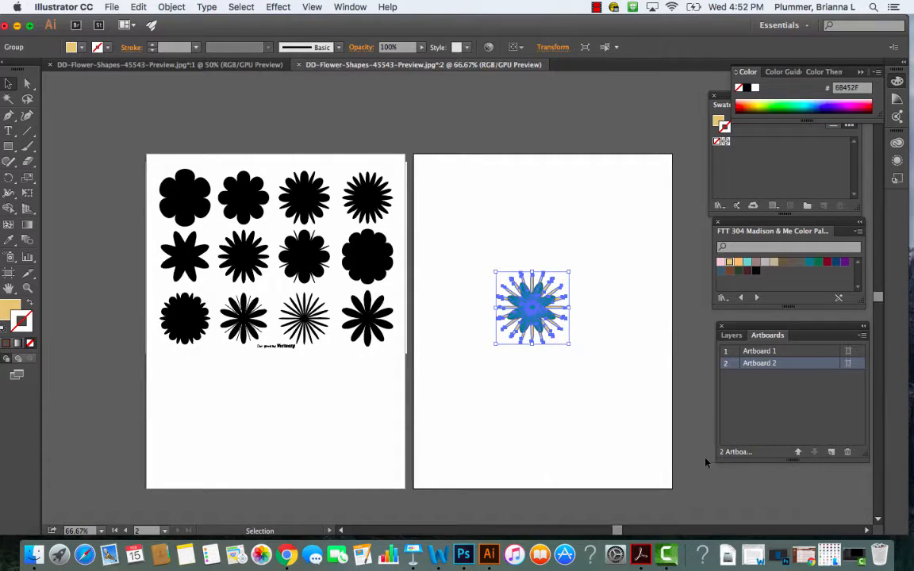
click(610, 430)
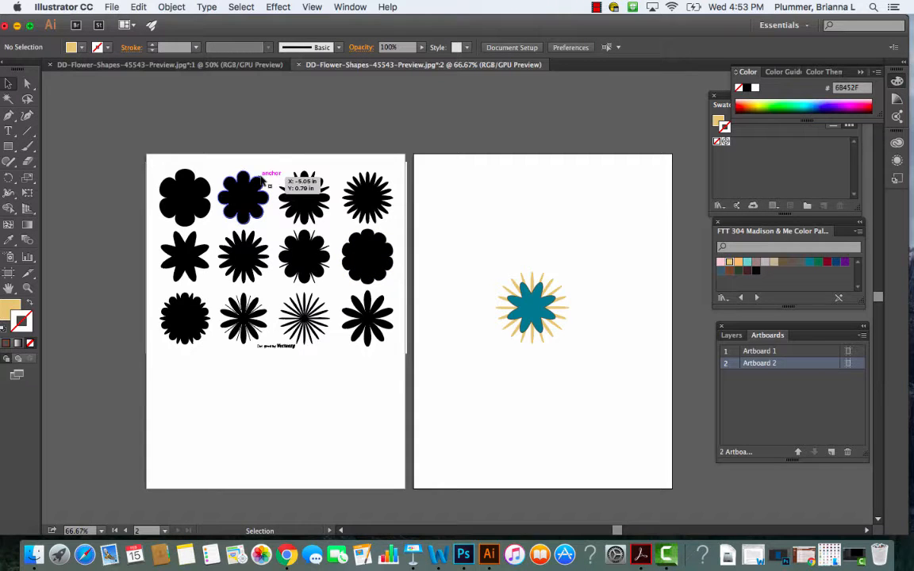
- Select only the round scalloped flower at the end of the traced sheet's second row and group it
click(30, 85)
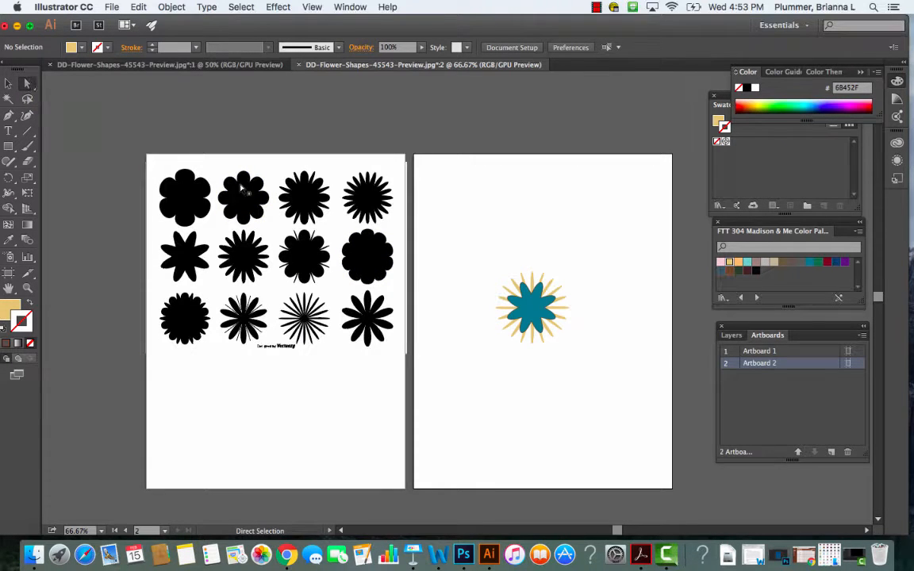
click(373, 265)
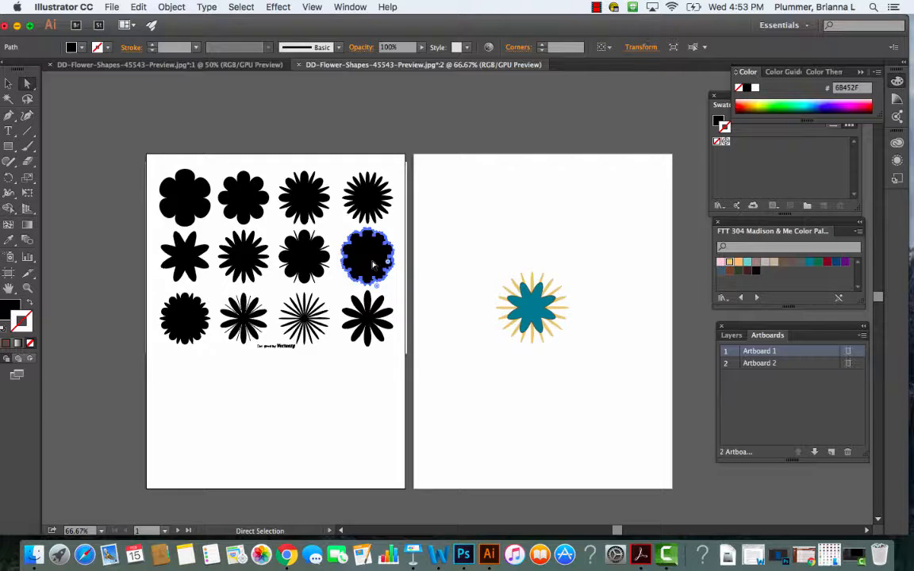
click(8, 82)
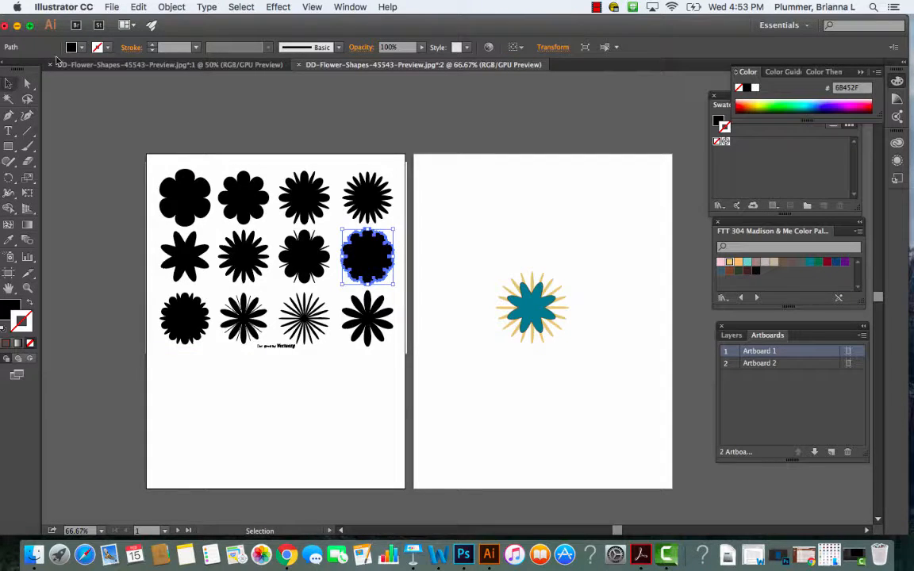
click(171, 6)
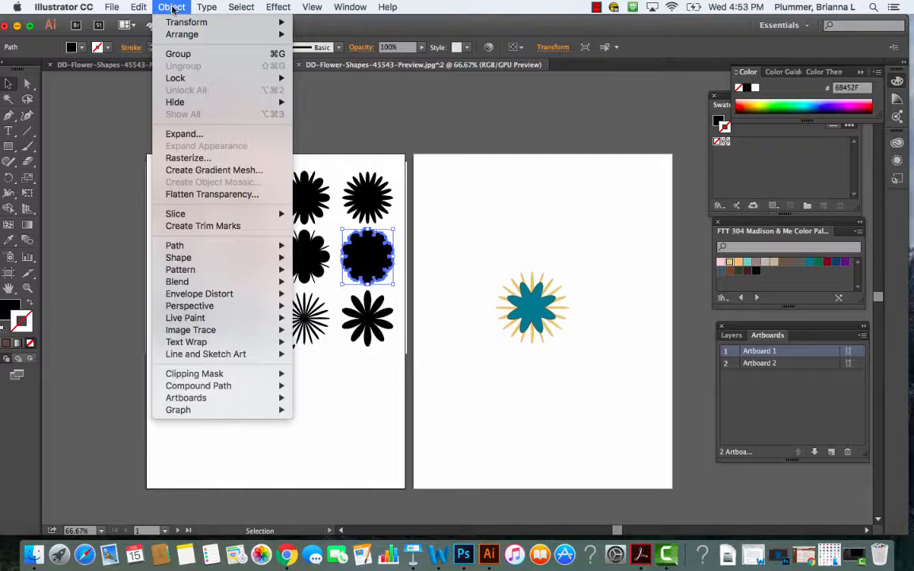
click(176, 53)
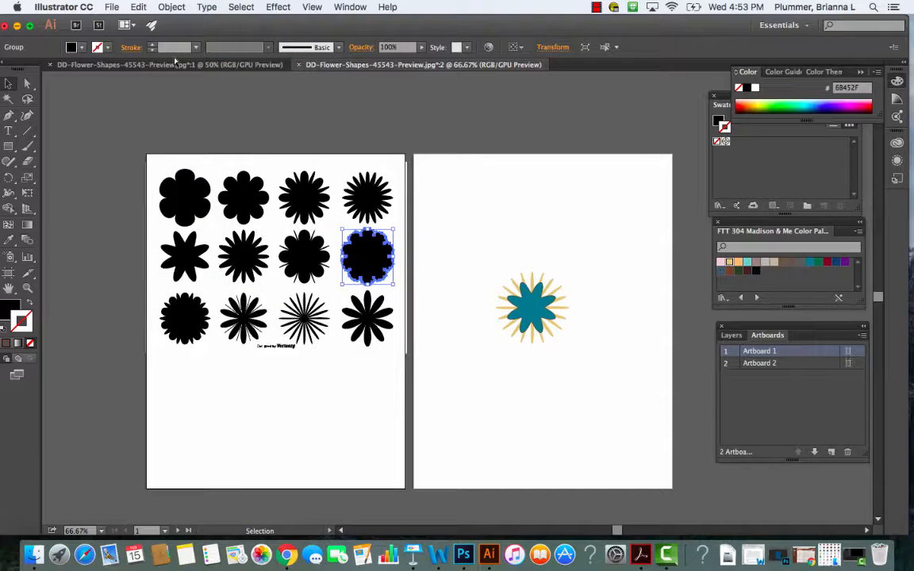
- Copy the grouped scalloped flower and paste it onto Artboard 2
click(138, 7)
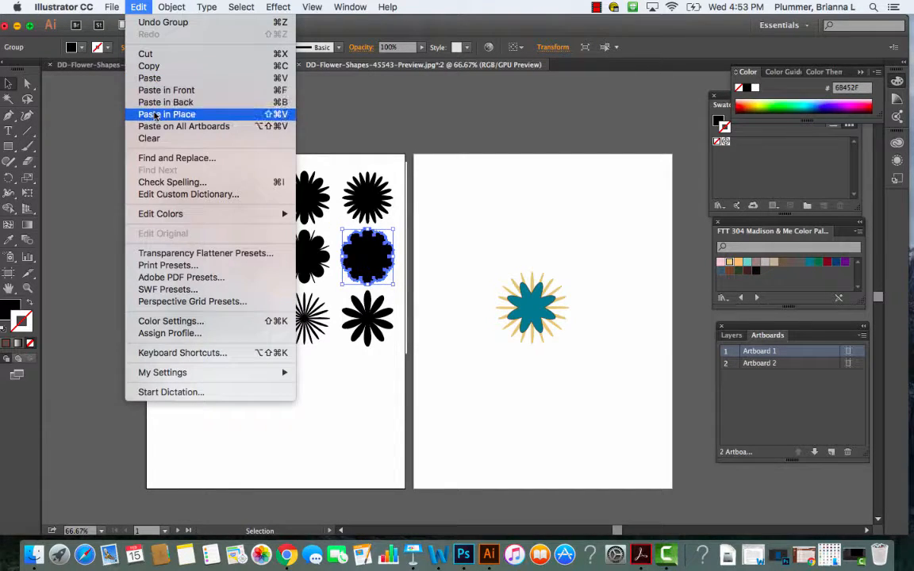
click(146, 66)
click(465, 187)
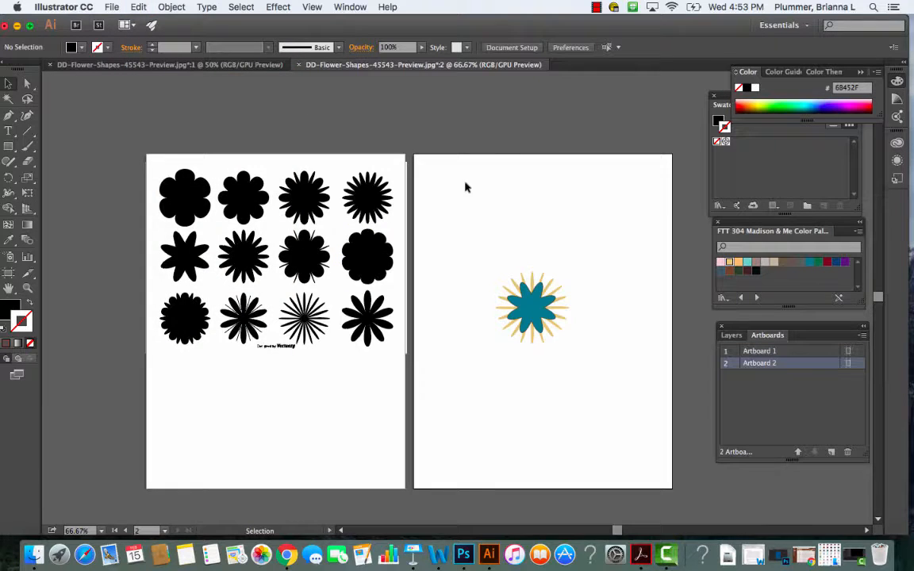
click(138, 7)
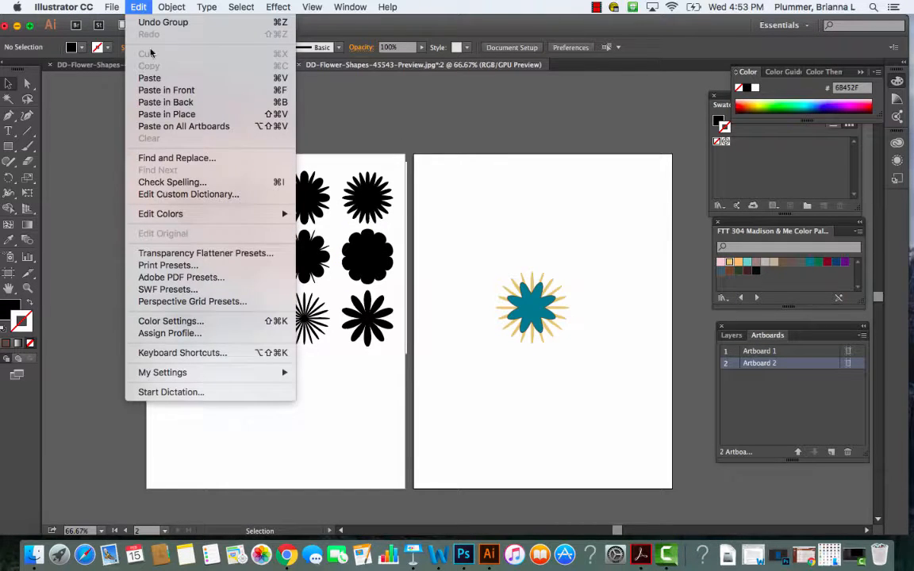
click(149, 77)
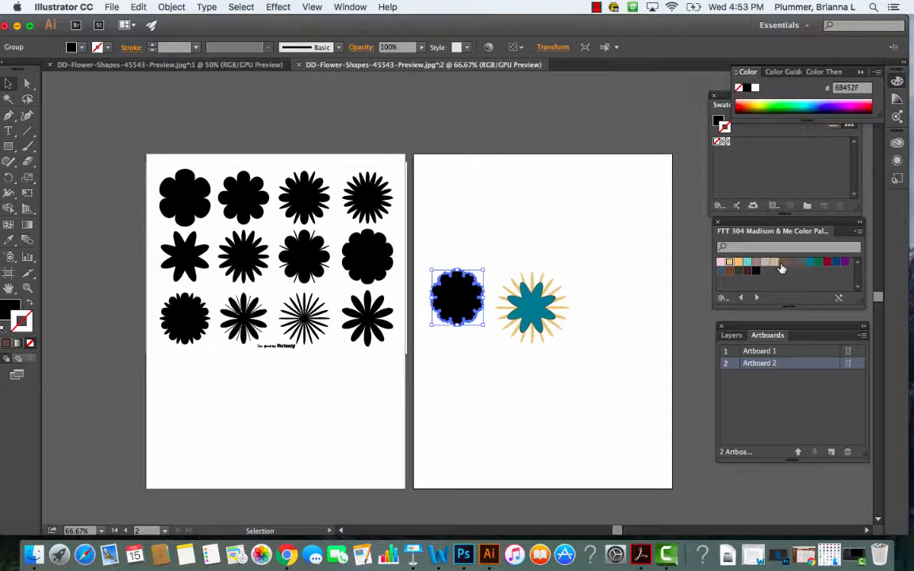
- Fill the pasted scalloped flower with the dark blue palette color 004170 and set its stroke to none
click(836, 264)
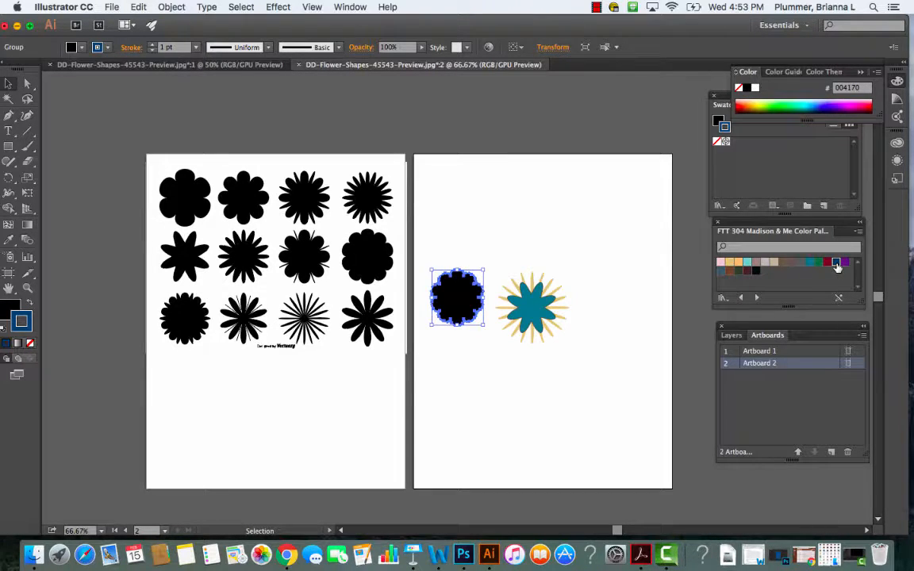
click(11, 309)
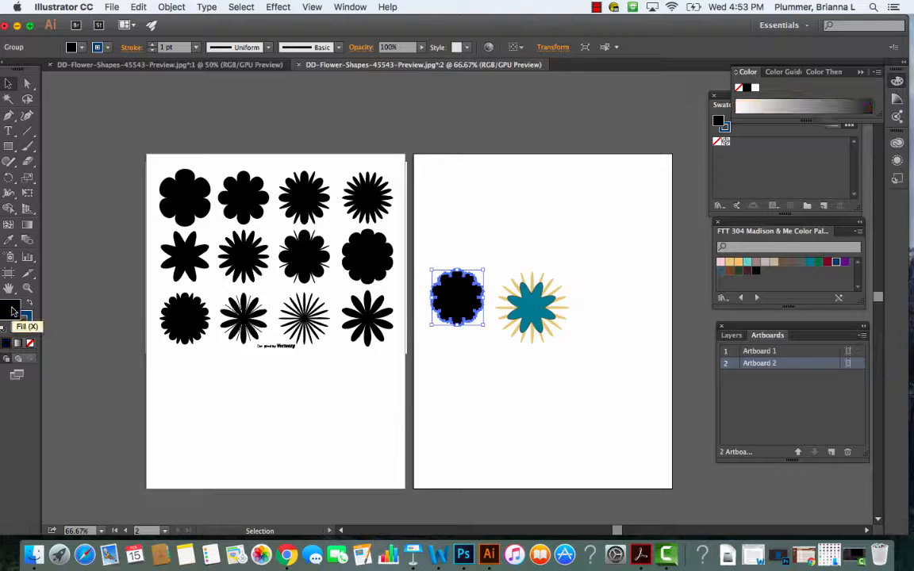
click(835, 266)
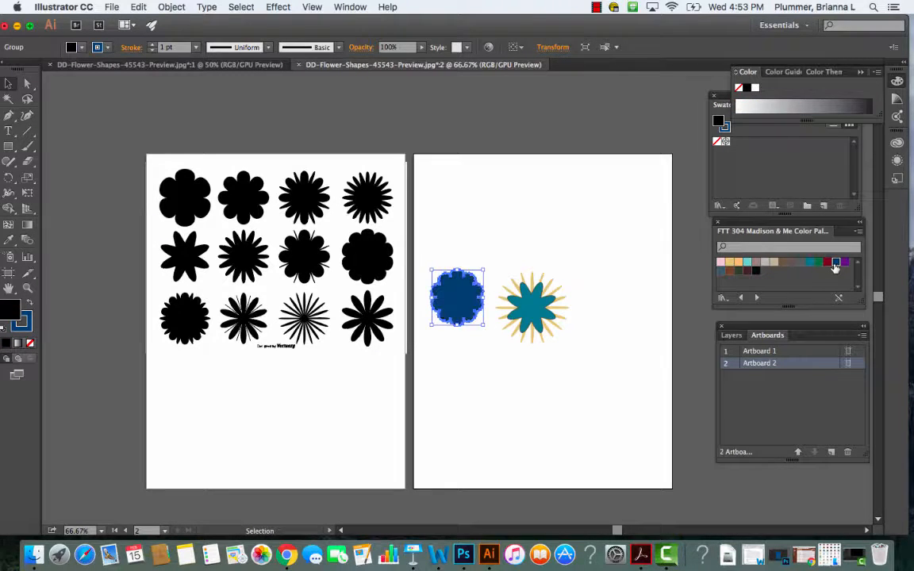
click(25, 317)
click(31, 342)
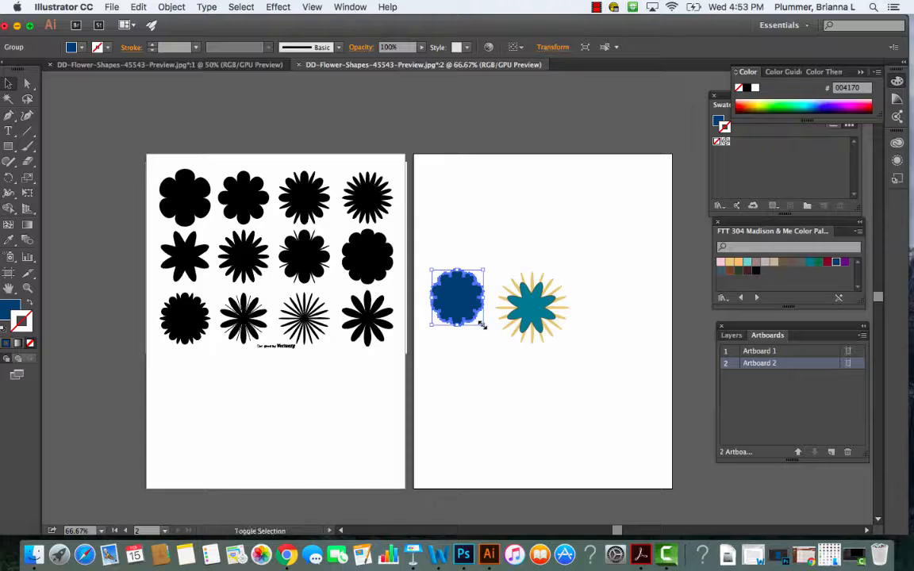
- Shrink the dark blue scalloped flower proportionally and center it on the teal flower as the motif's core
drag(481, 323, 453, 307)
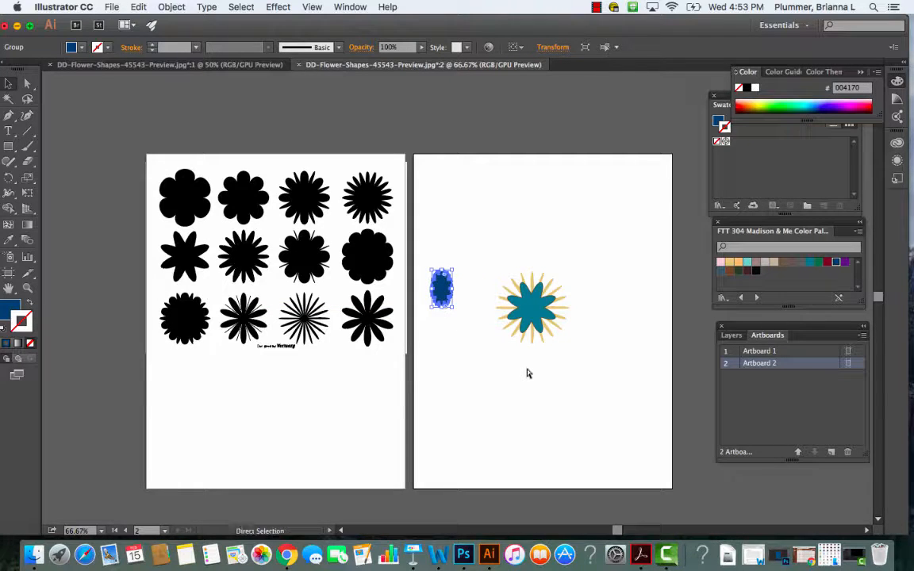
key(super+z)
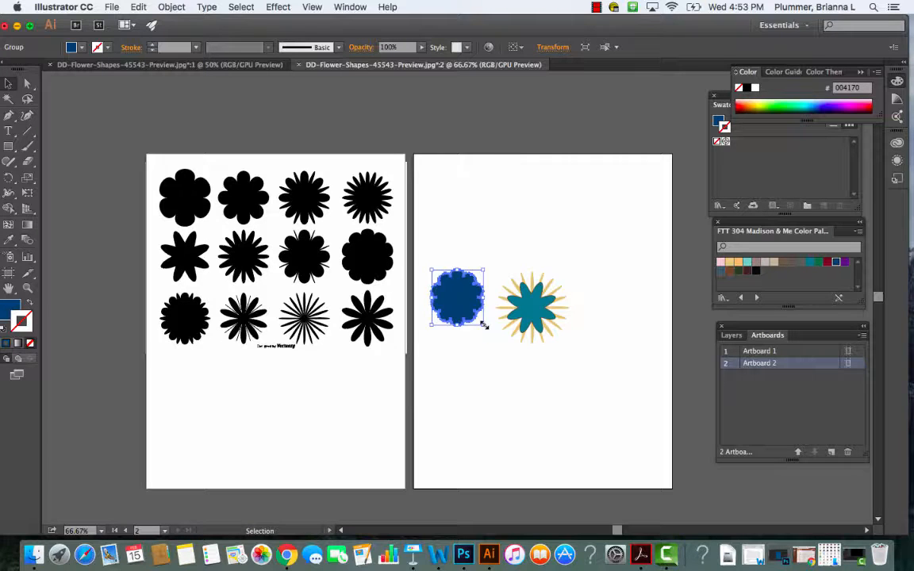
drag(483, 325, 531, 311)
click(460, 312)
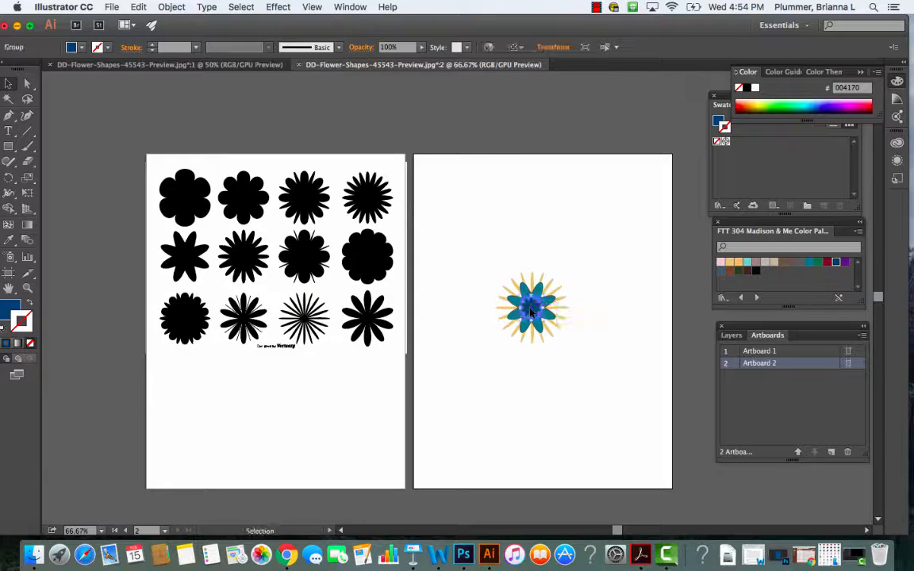
click(590, 378)
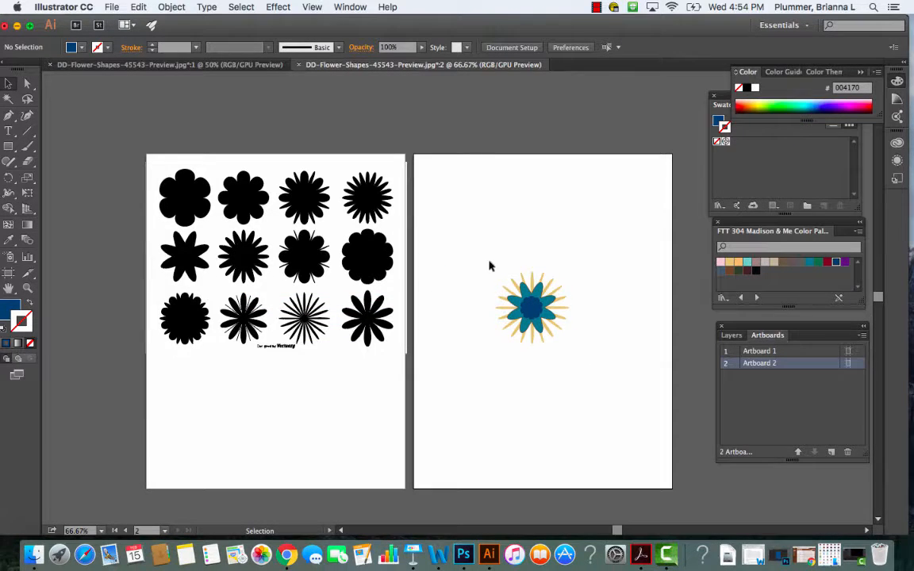
- Select all three layered flowers on Artboard 2 and ungroup their separate groups
drag(469, 246, 595, 359)
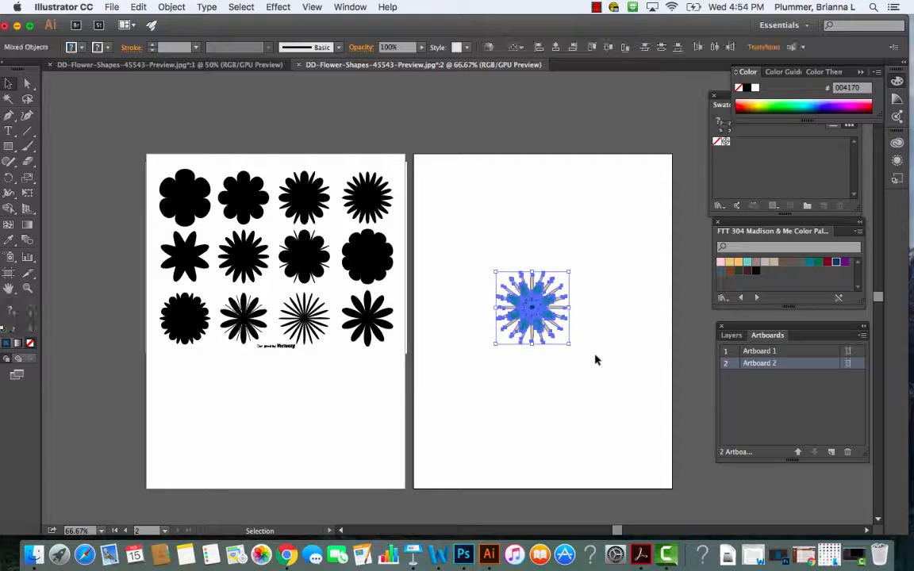
click(171, 8)
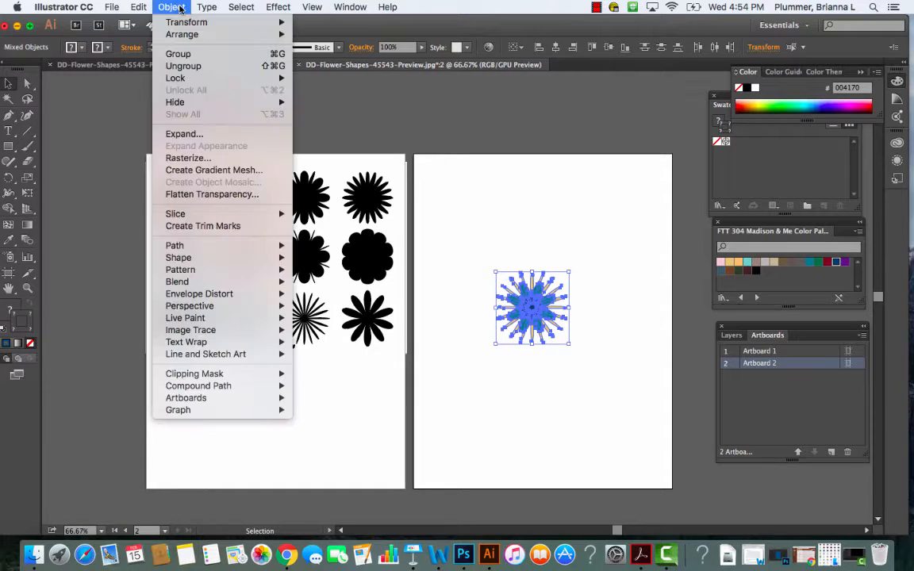
click(186, 67)
click(488, 385)
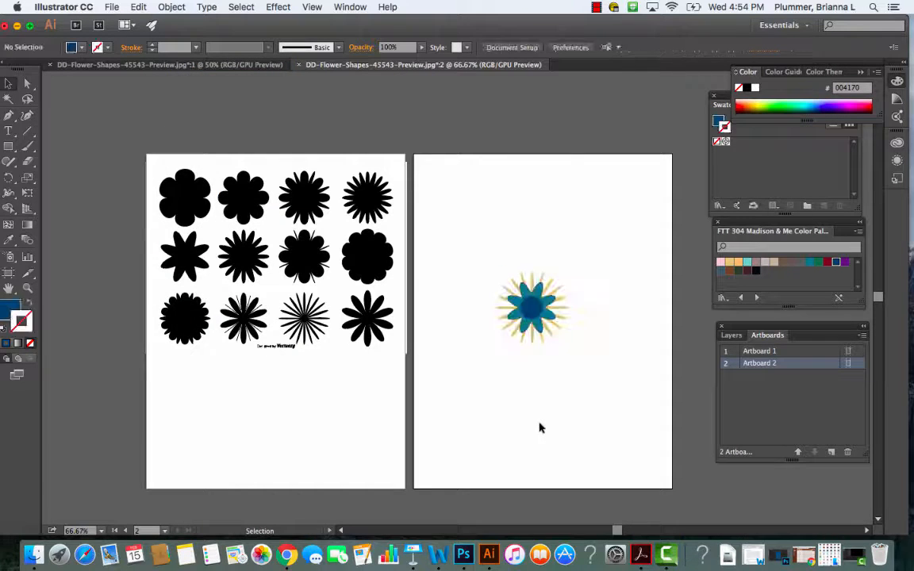
- Select every path of the layered flower on Artboard 2 and group them into a single motif
drag(461, 242, 583, 367)
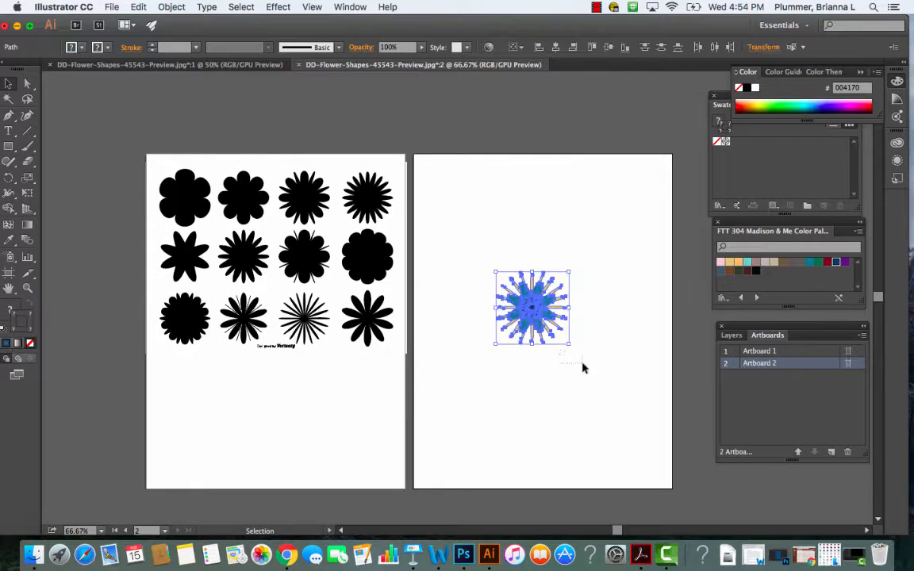
click(163, 7)
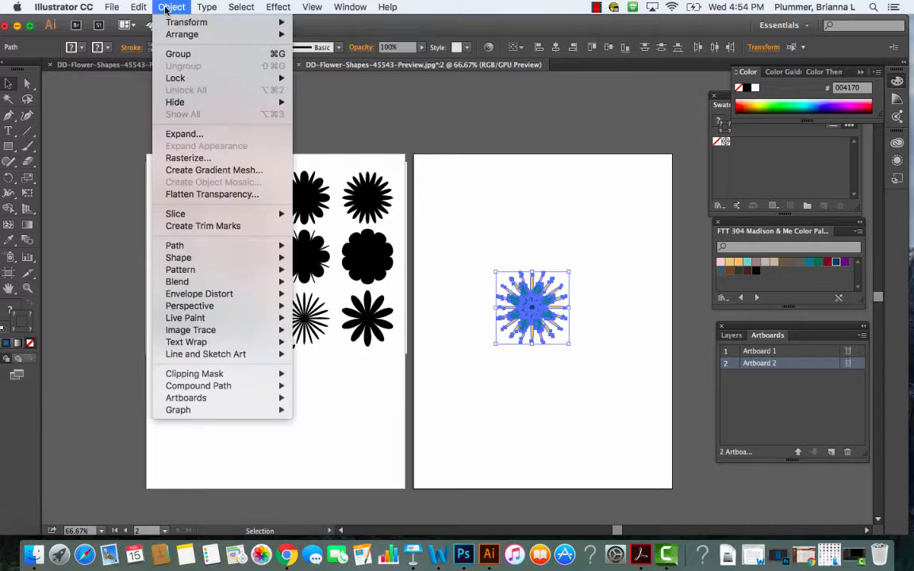
click(180, 53)
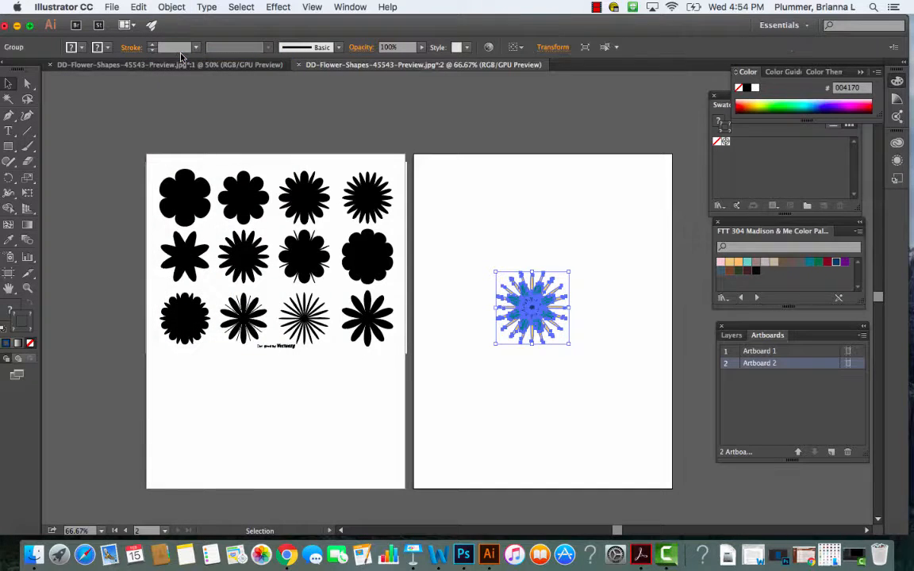
click(545, 427)
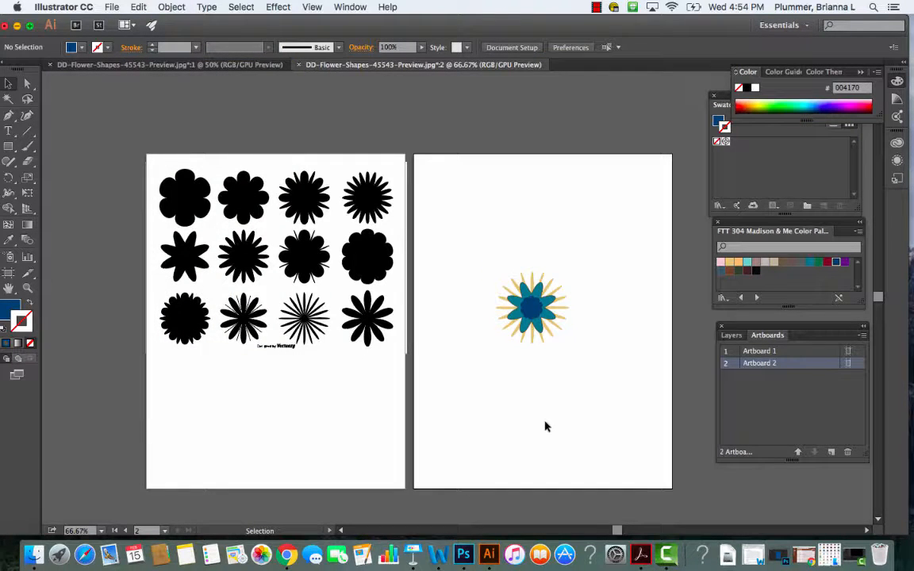